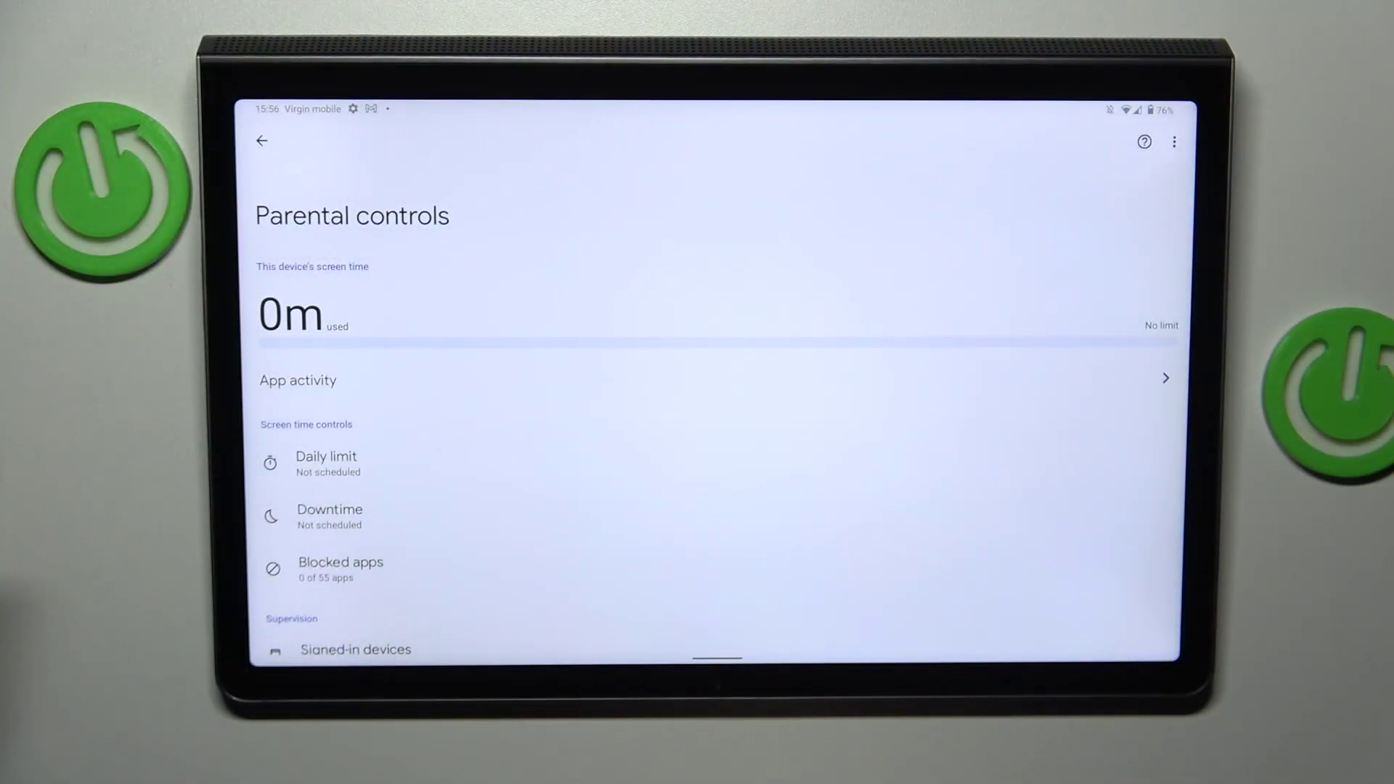
Return to main Settings and reach Google > Manage your Google Account
{"action": "left_click", "coordinate": [262, 140]}
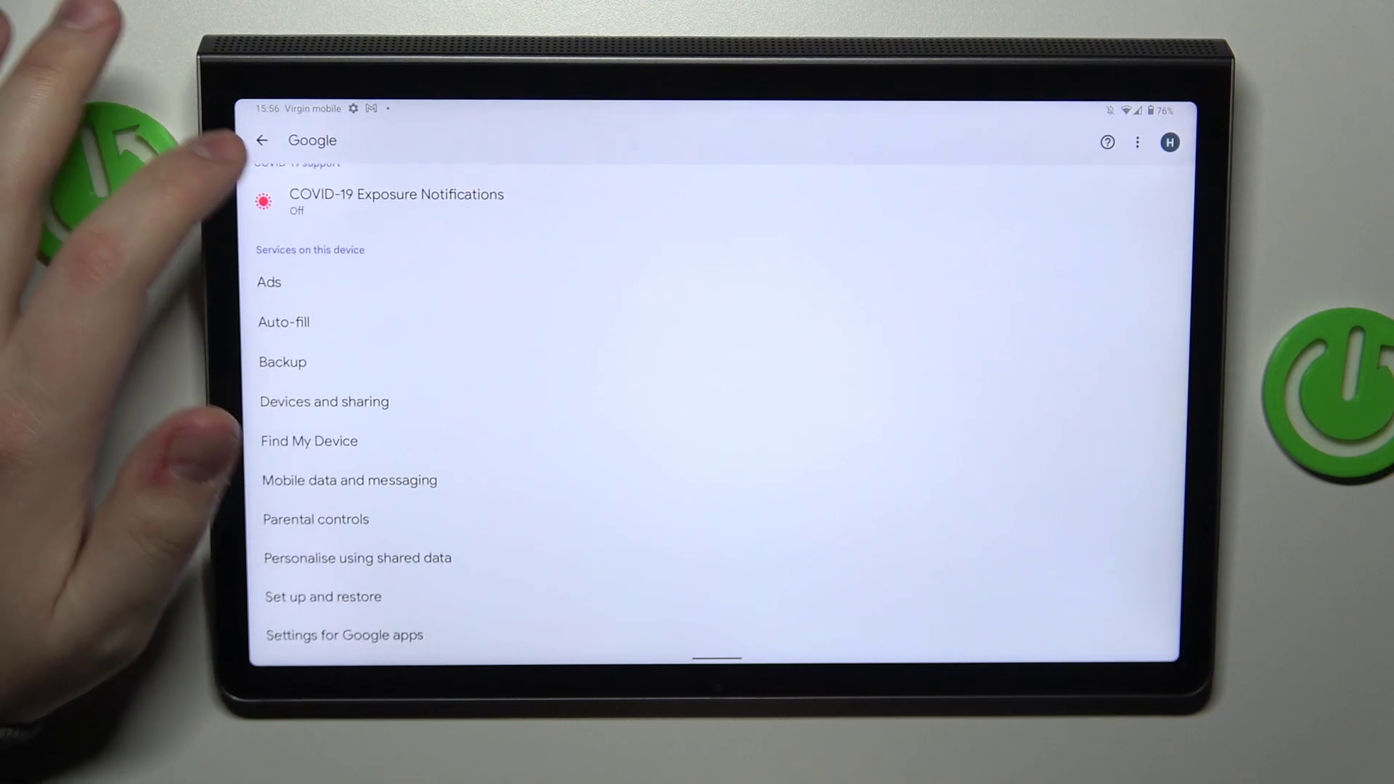
{"action": "left_click", "coordinate": [262, 139]}
{"action": "scroll", "coordinate": [328, 326], "scroll_direction": "down", "scroll_amount": 2}
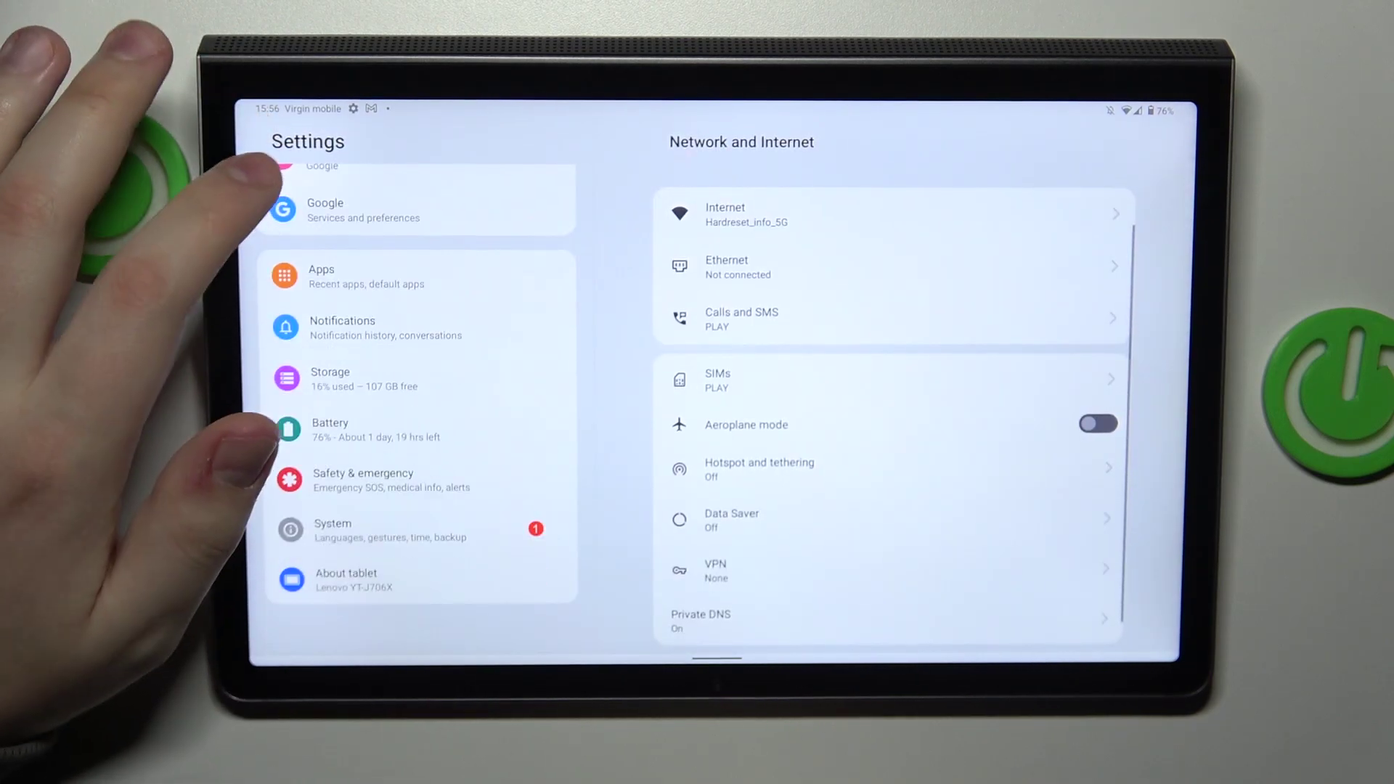
{"action": "scroll", "coordinate": [413, 382], "scroll_direction": "up", "scroll_amount": 3}
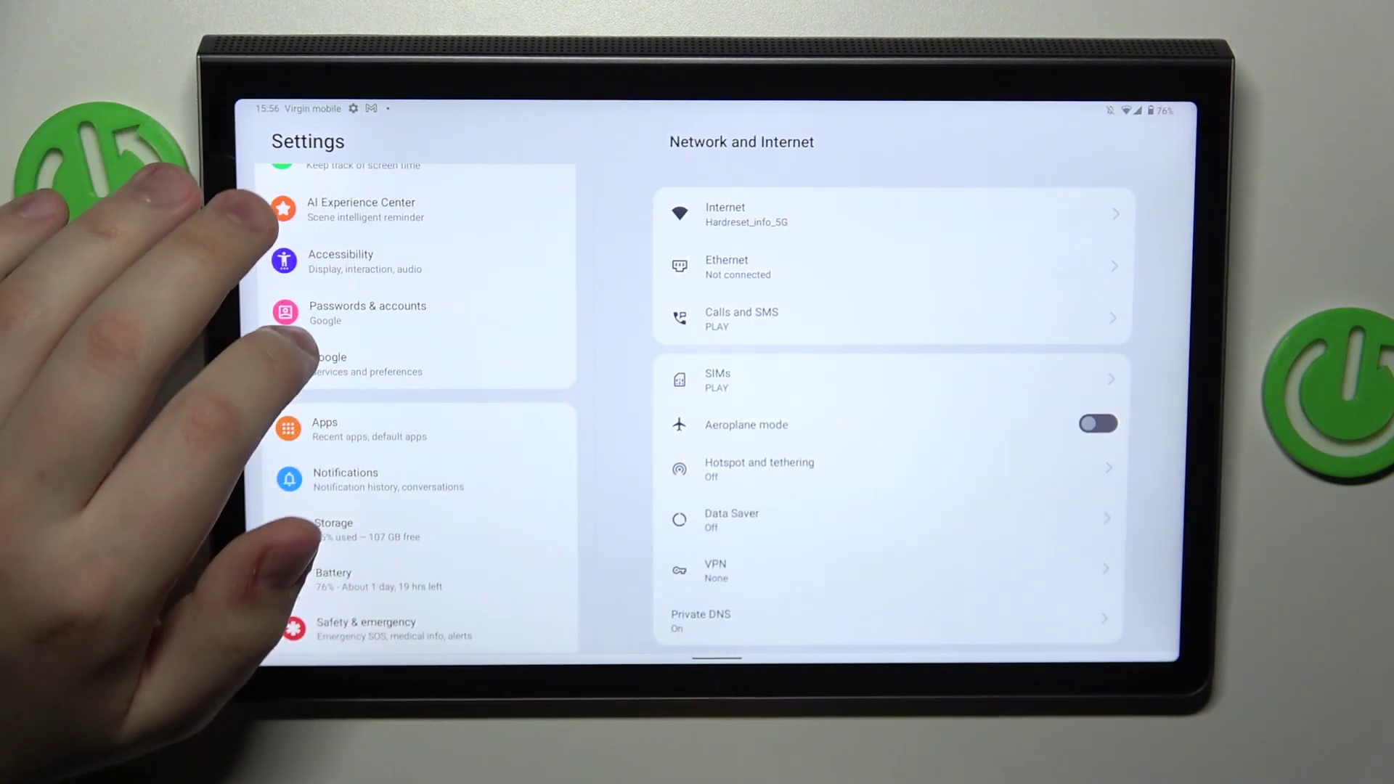
{"action": "left_click", "coordinate": [326, 358]}
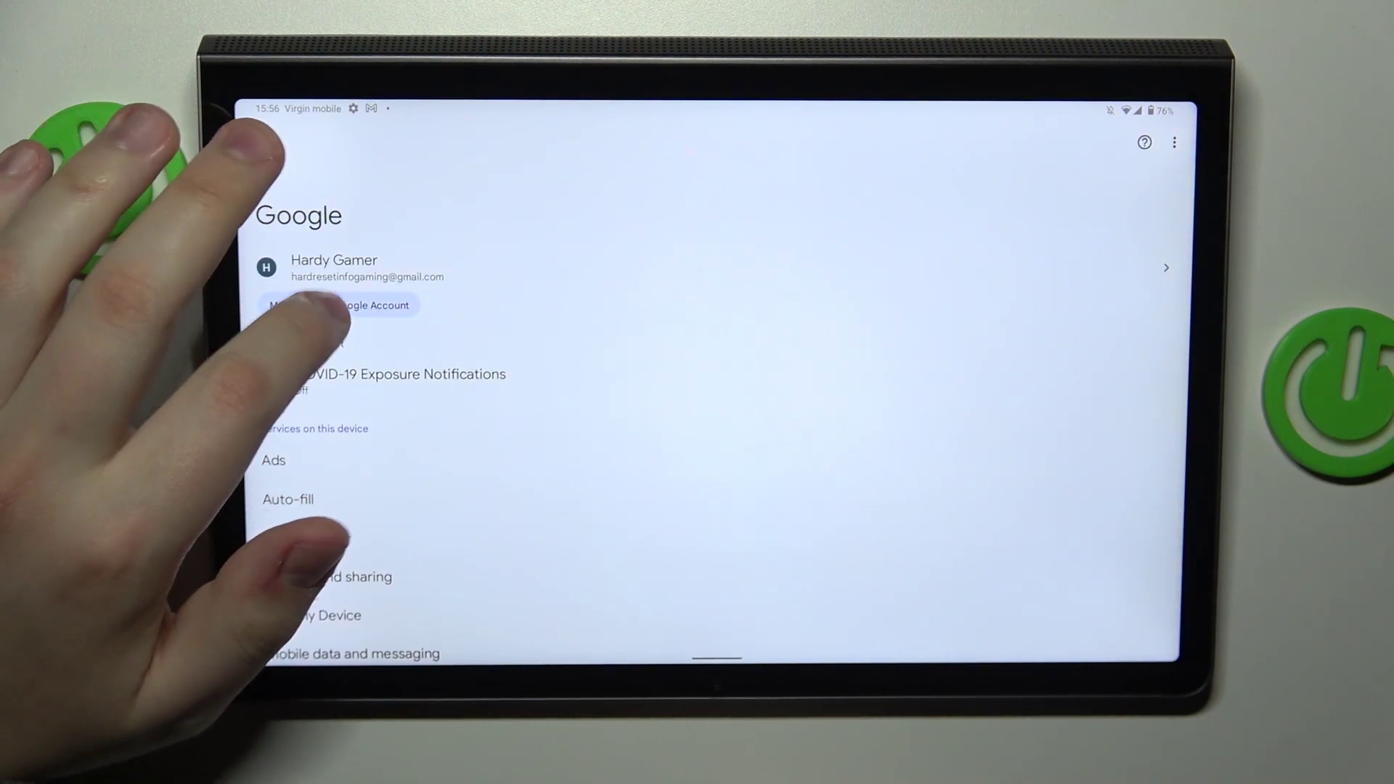
{"action": "left_click", "coordinate": [327, 305]}
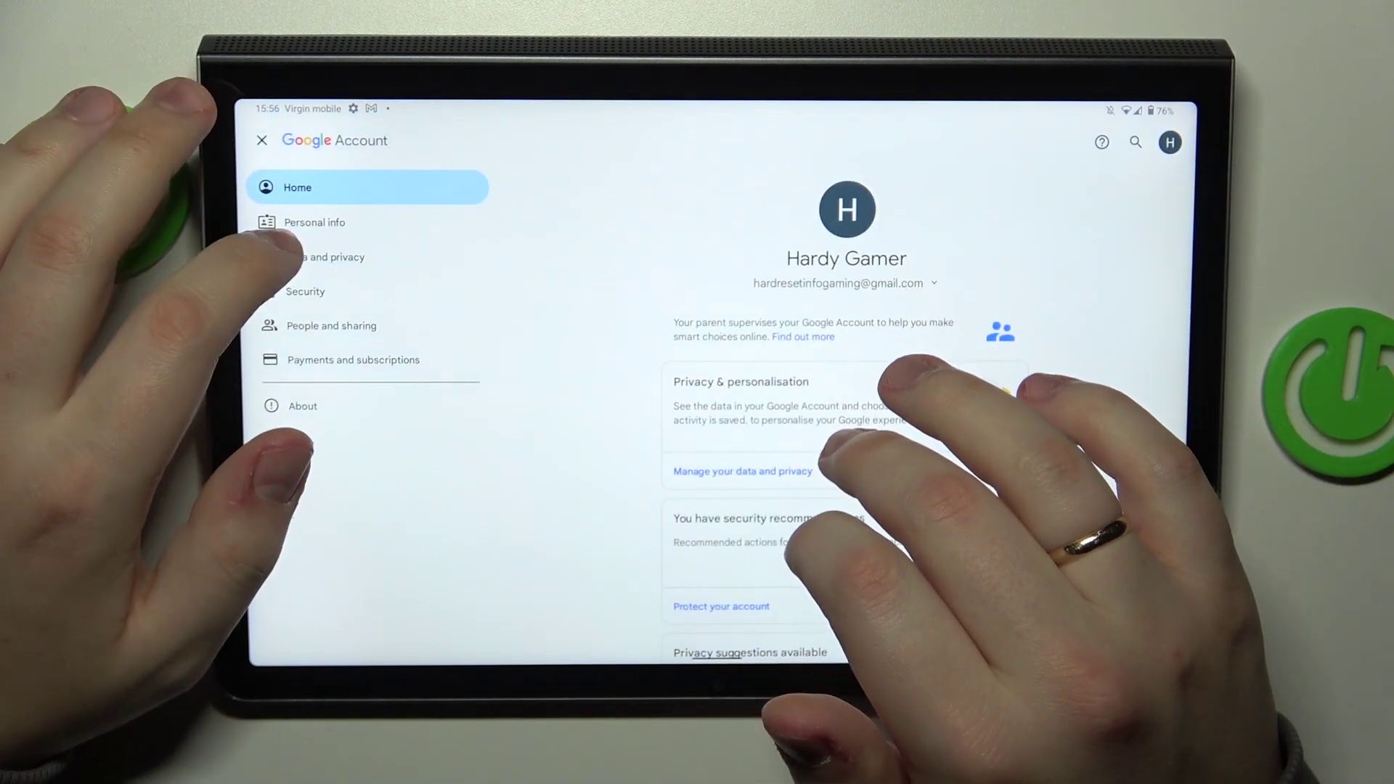
Go to Data and privacy and choose Delete your Google Account under More options
{"action": "left_click", "coordinate": [324, 257]}
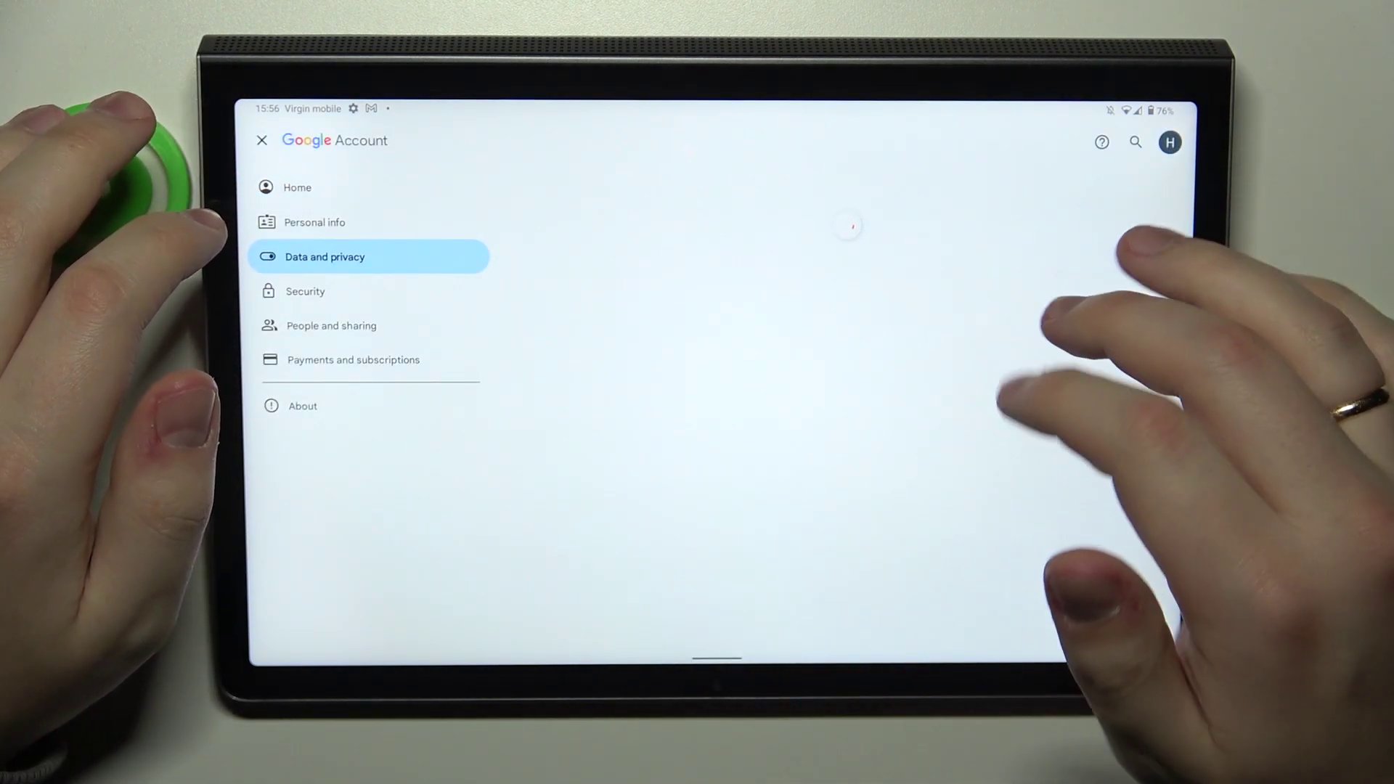
{"action": "scroll", "coordinate": [872, 435], "scroll_direction": "down", "scroll_amount": 5}
{"action": "scroll", "coordinate": [871, 436], "scroll_direction": "down", "scroll_amount": 5}
{"action": "scroll", "coordinate": [871, 436], "scroll_direction": "down", "scroll_amount": 2}
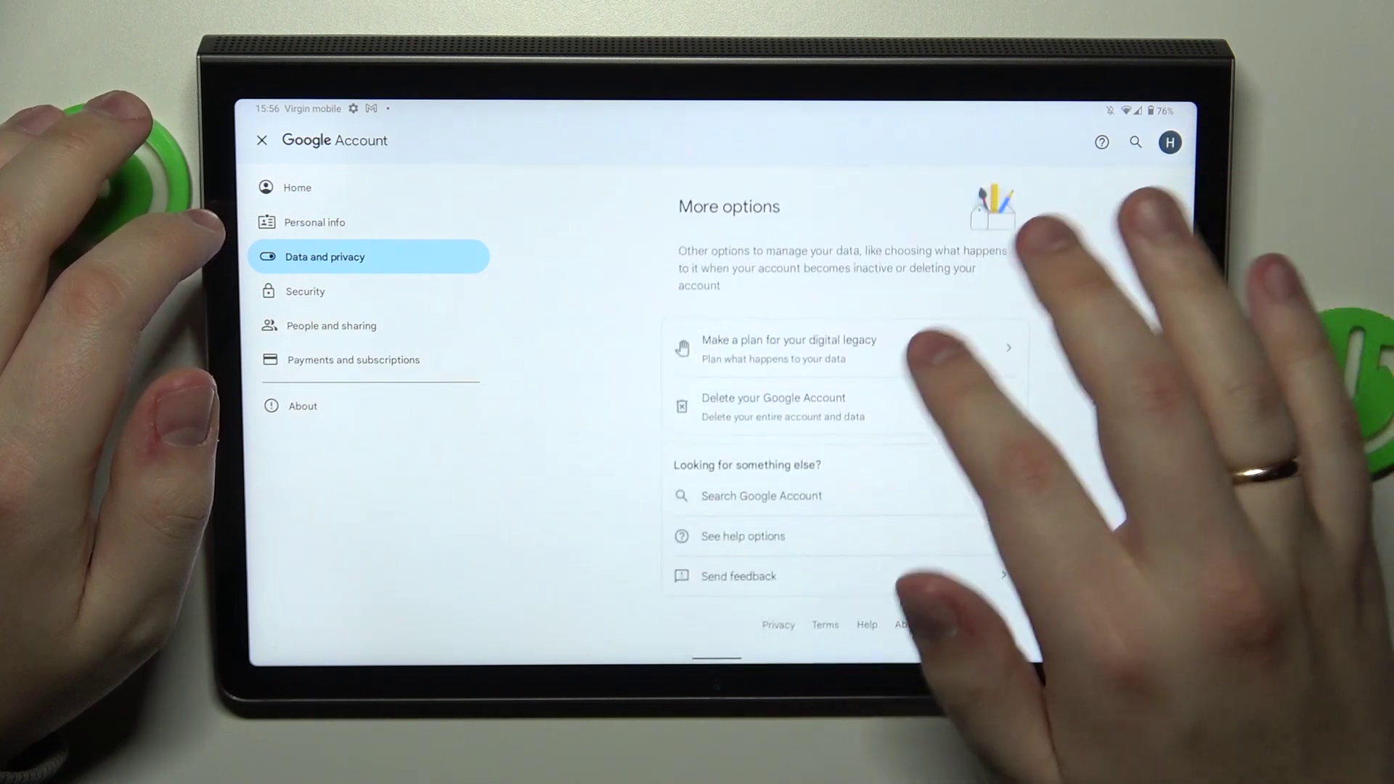
{"action": "left_click", "coordinate": [768, 405]}
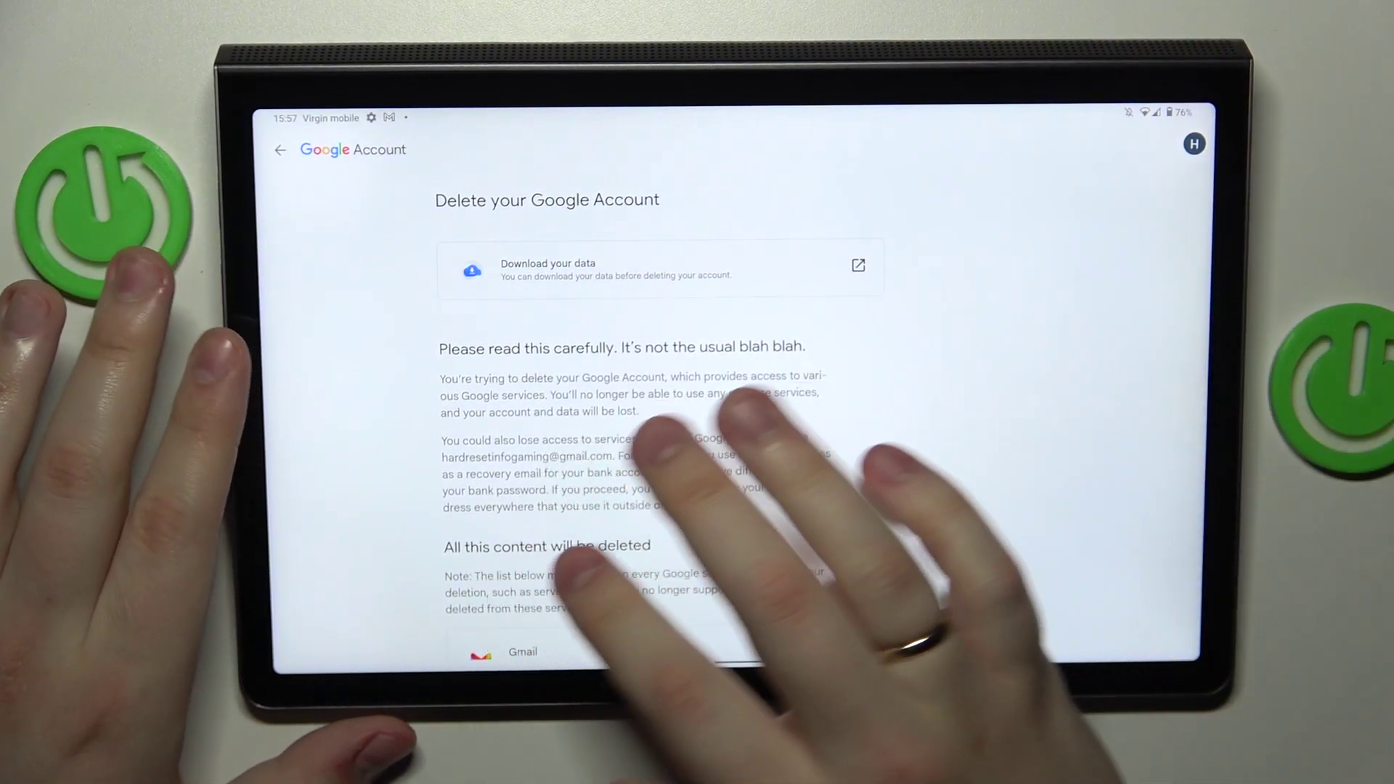
{"action": "scroll", "coordinate": [719, 436], "scroll_direction": "down", "scroll_amount": 1}
{"action": "scroll", "coordinate": [719, 435], "scroll_direction": "up", "scroll_amount": 1}
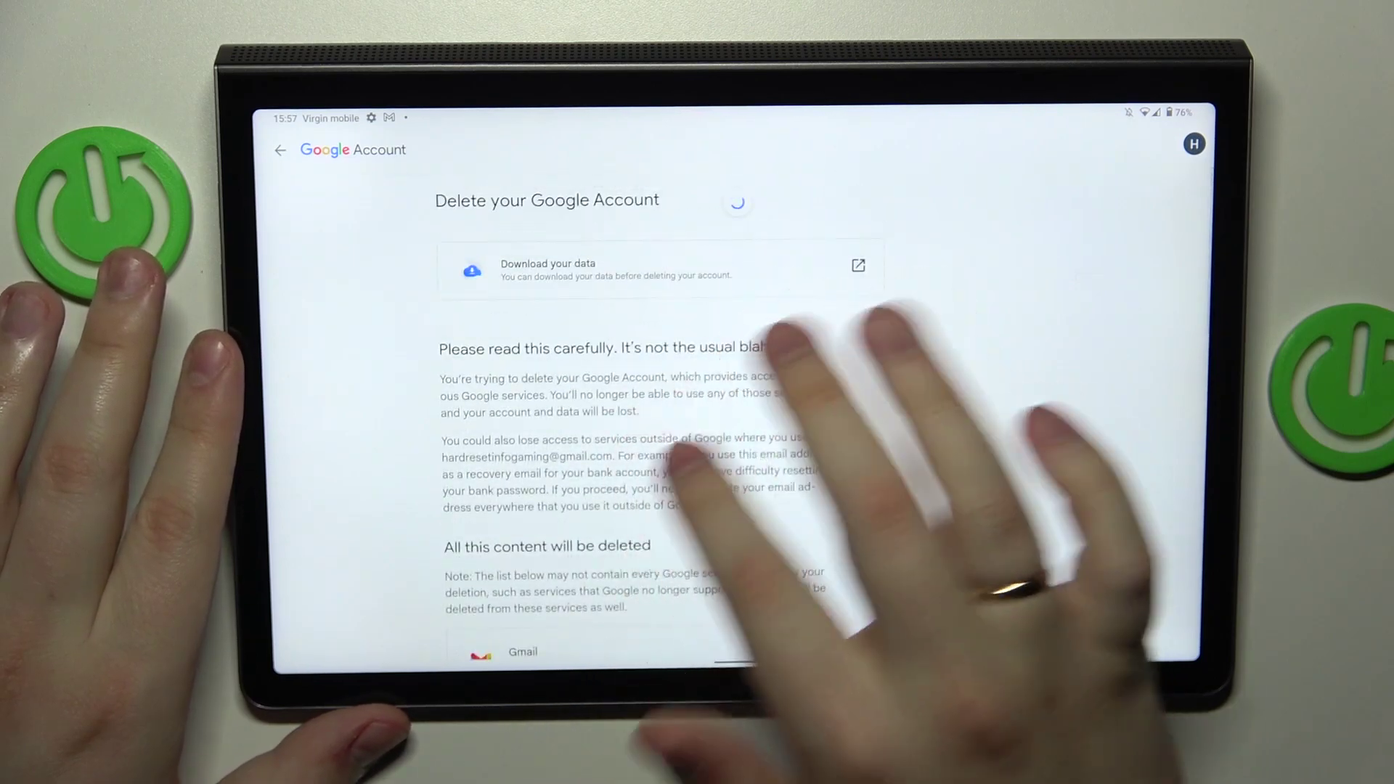
{"action": "scroll", "coordinate": [697, 437], "scroll_direction": "down", "scroll_amount": 5}
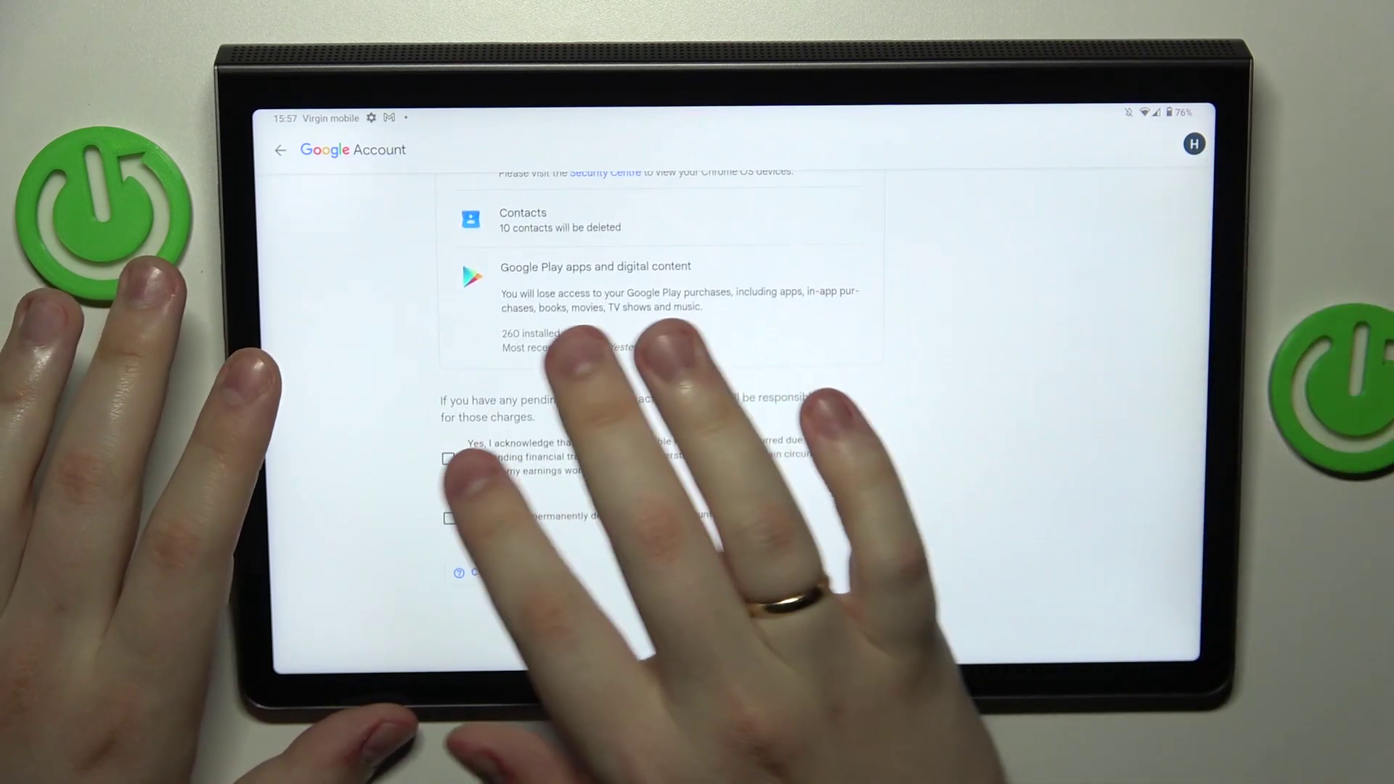
Acknowledge pending charges and permanently delete the account with all its data
{"action": "left_click", "coordinate": [447, 452]}
{"action": "left_click", "coordinate": [448, 514]}
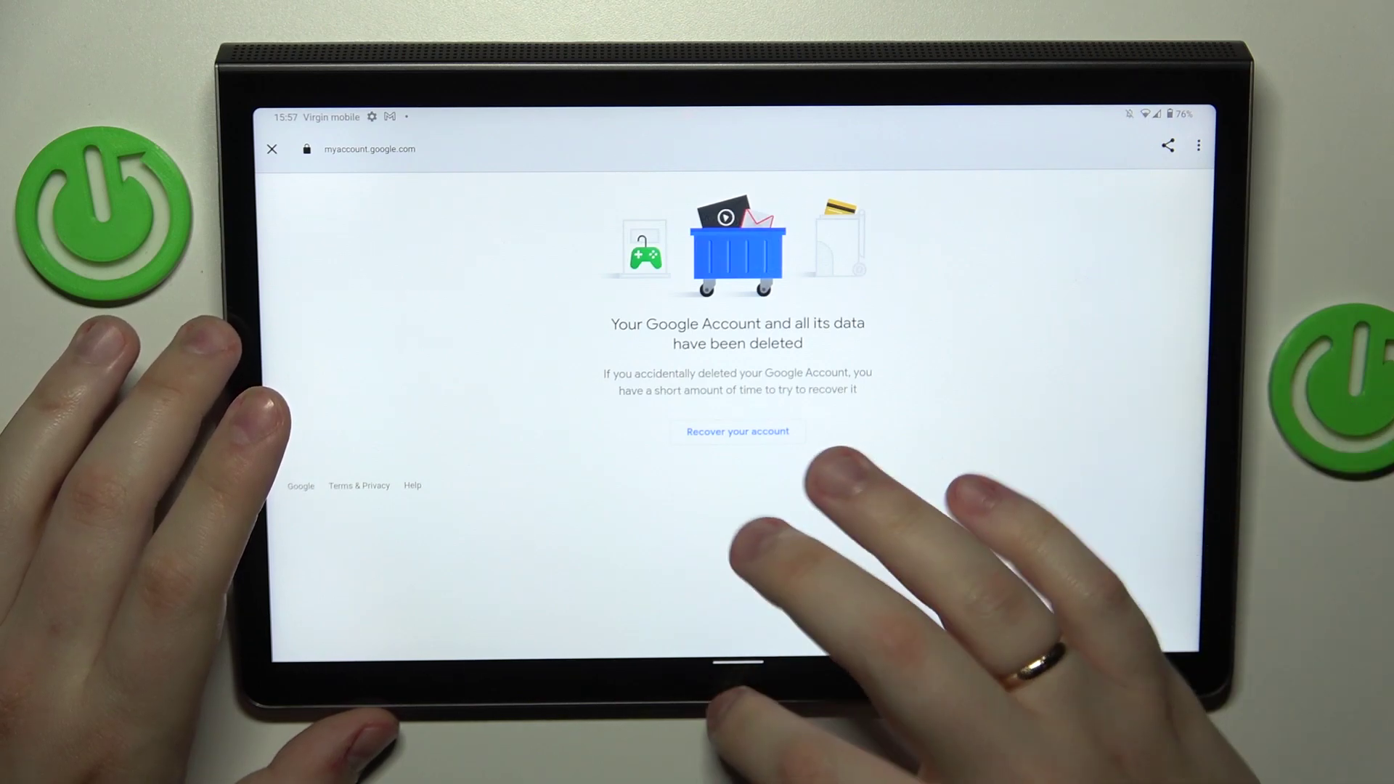
Leave the deleted-account page and navigate back to the main Settings list
{"action": "left_click_drag", "start_coordinate": [738, 659], "coordinate": [738, 436]}
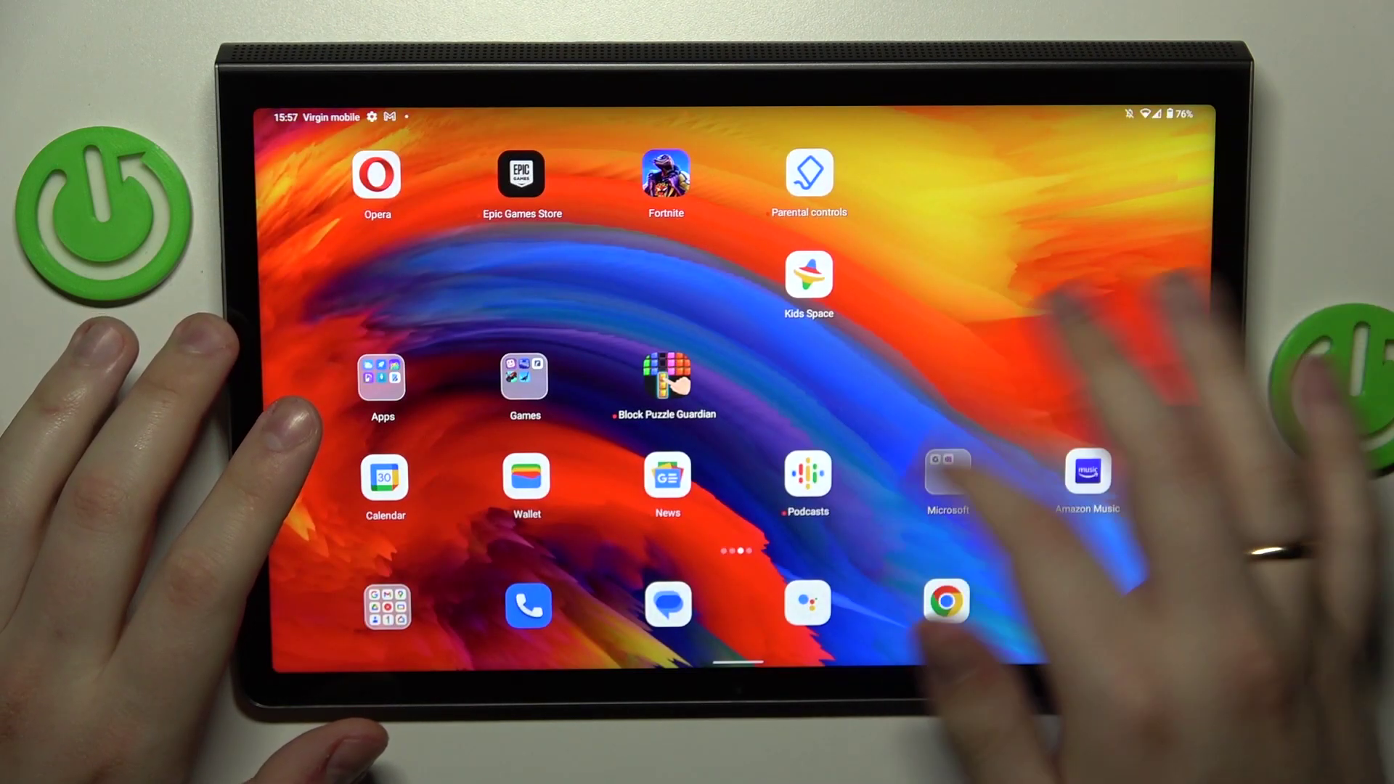
{"action": "left_click_drag", "start_coordinate": [737, 610], "coordinate": [737, 272]}
{"action": "left_click_drag", "start_coordinate": [1090, 381], "coordinate": [544, 382]}
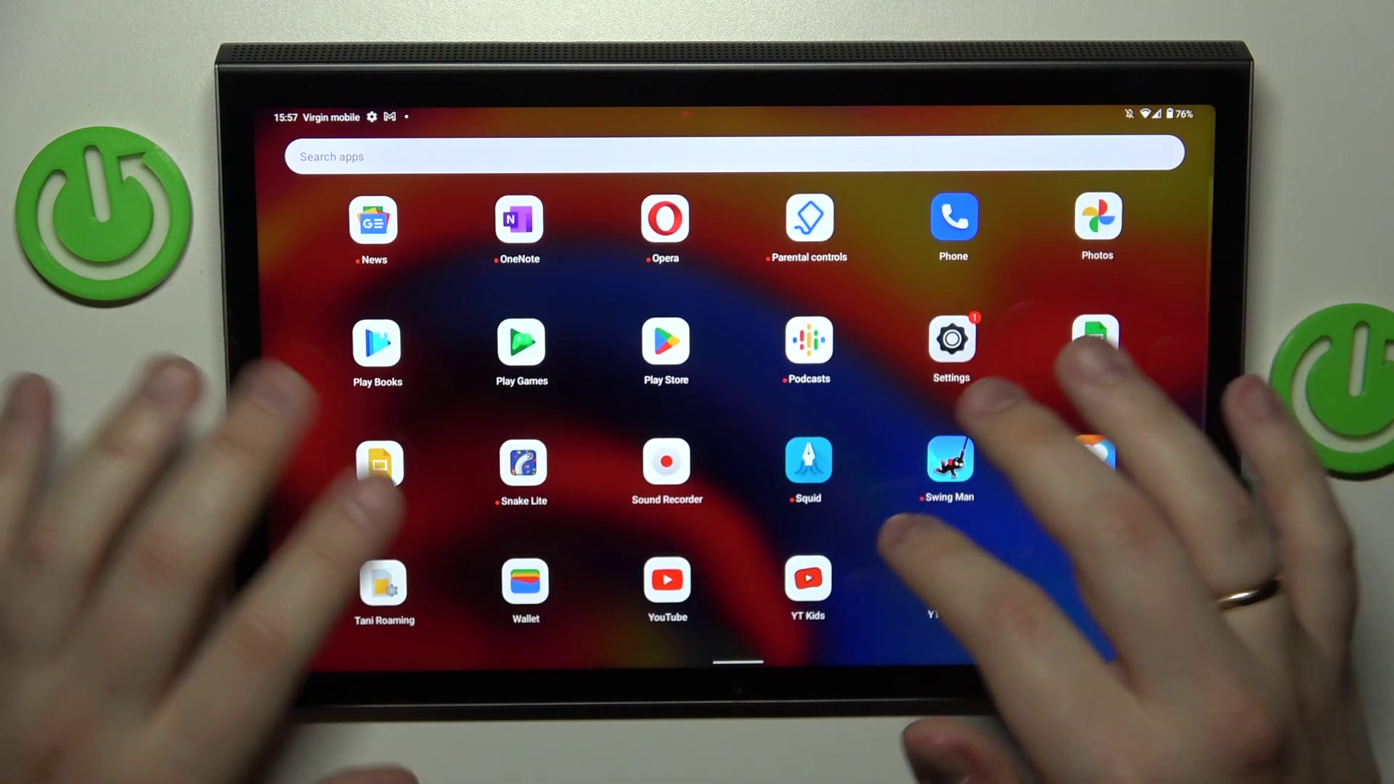
{"action": "left_click_drag", "start_coordinate": [951, 340], "coordinate": [936, 357]}
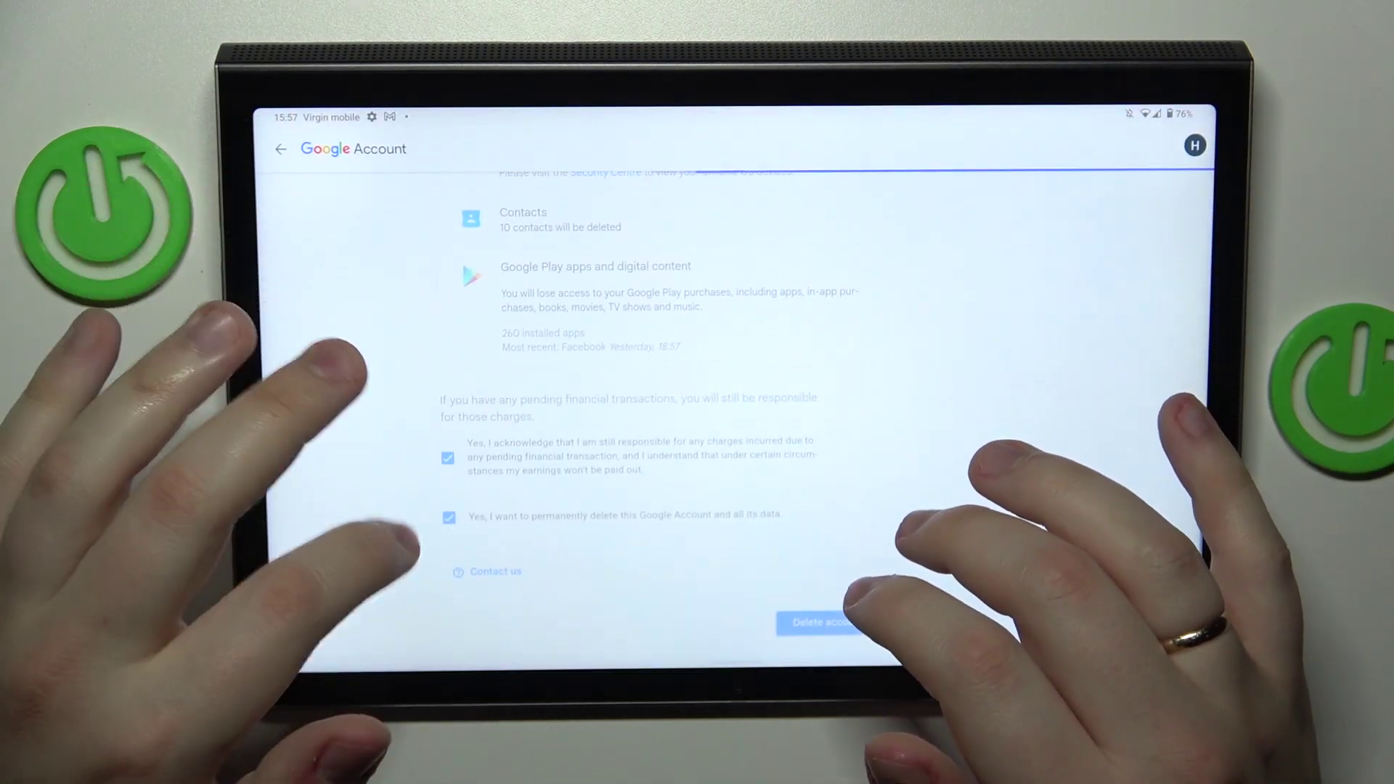
{"action": "left_click", "coordinate": [280, 148]}
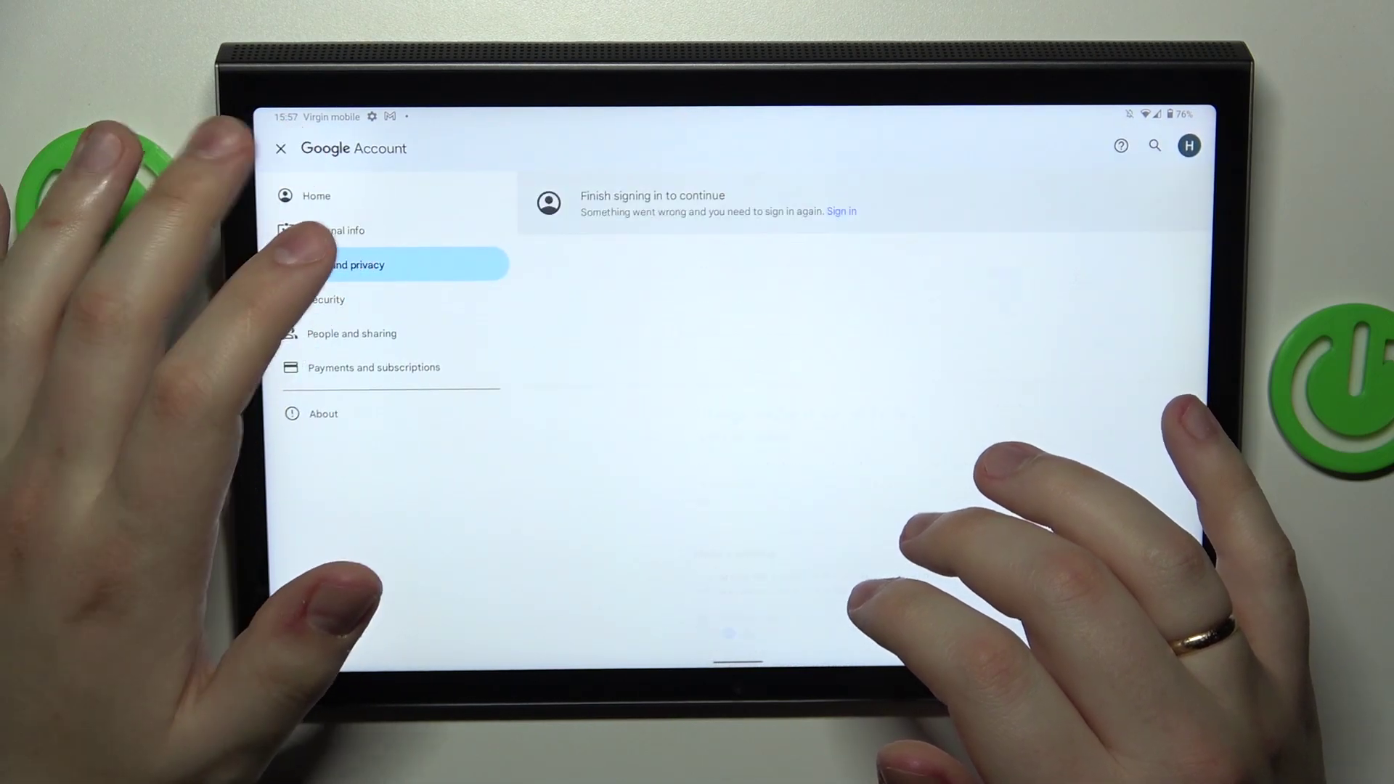
{"action": "left_click", "coordinate": [280, 148]}
{"action": "left_click", "coordinate": [281, 148]}
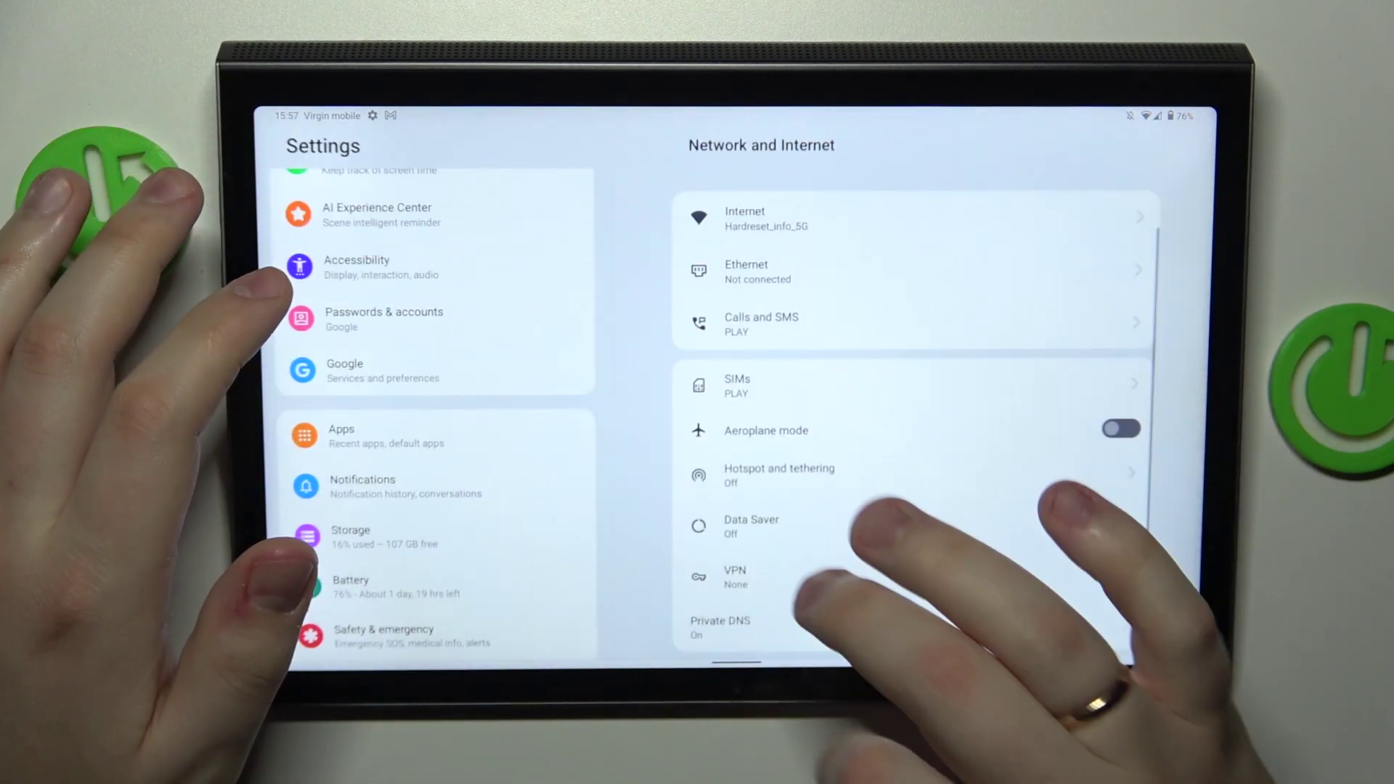
{"action": "scroll", "coordinate": [436, 414], "scroll_direction": "up", "scroll_amount": 2}
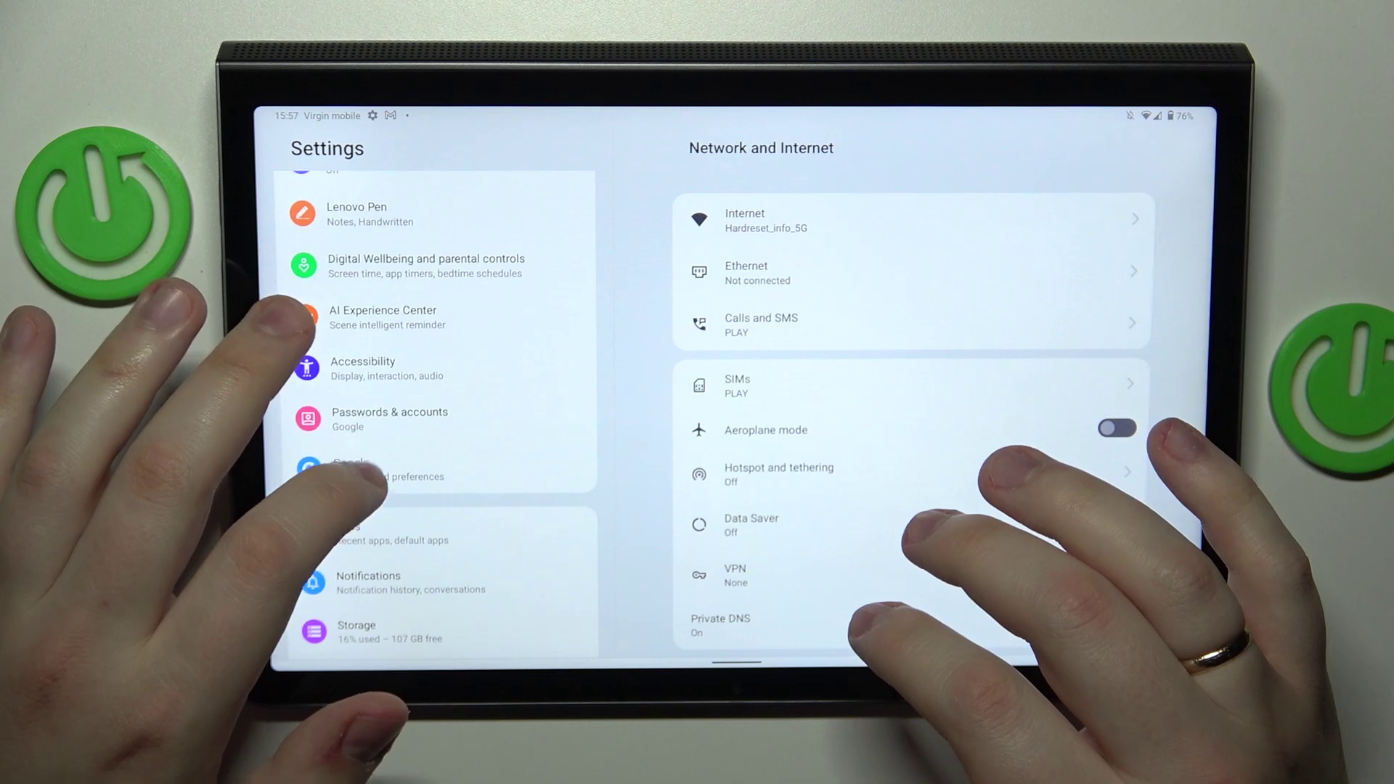
Check that Google > Parental controls now only offers Family Link setup, then return home
{"action": "left_click", "coordinate": [351, 469]}
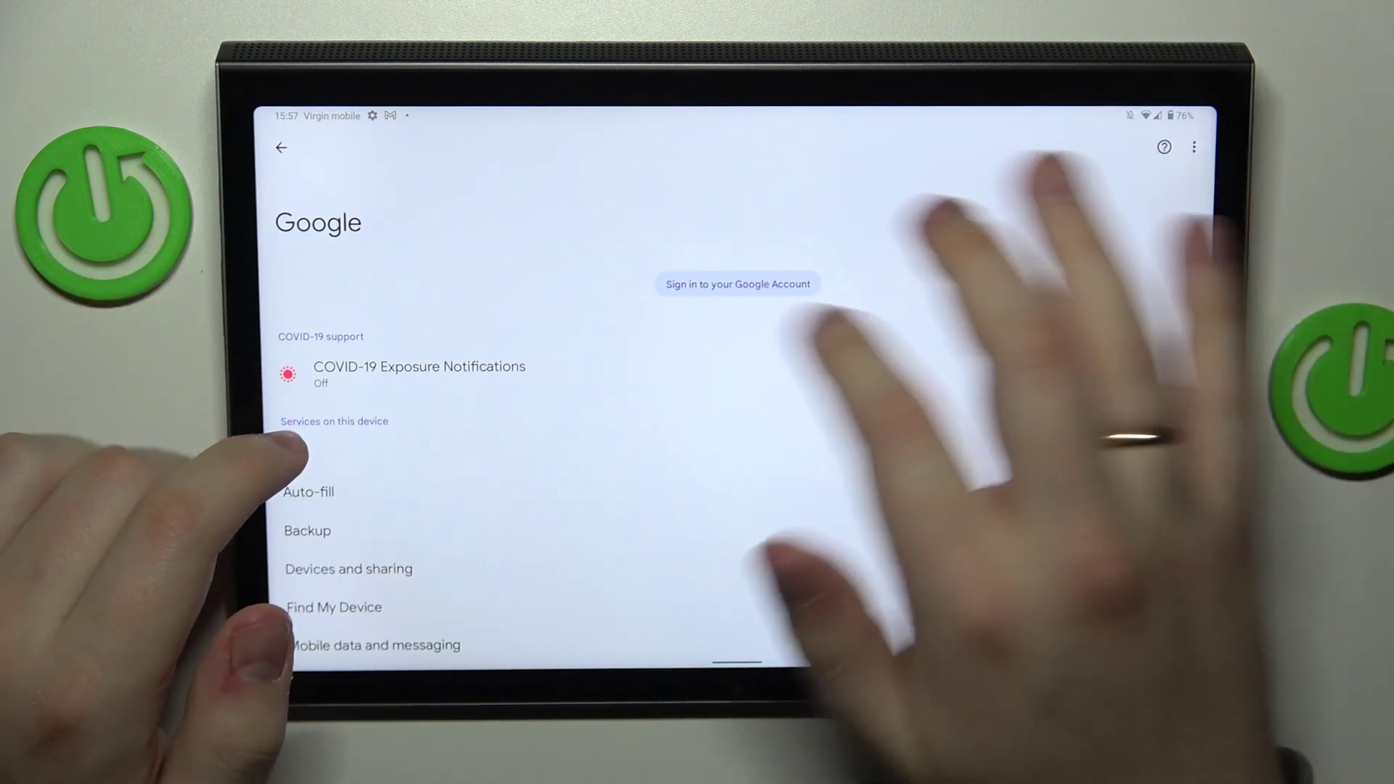
{"action": "scroll", "coordinate": [435, 458], "scroll_direction": "down", "scroll_amount": 3}
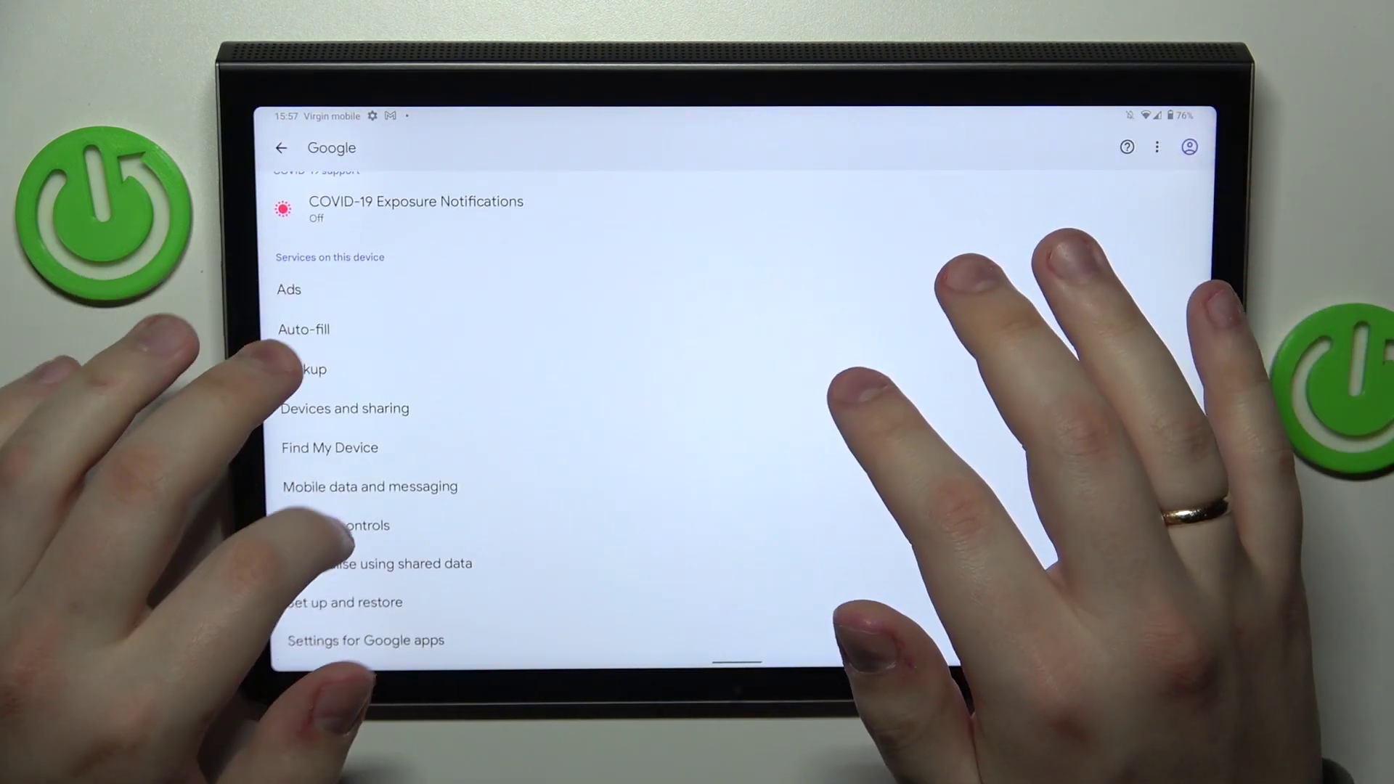
{"action": "left_click", "coordinate": [349, 525]}
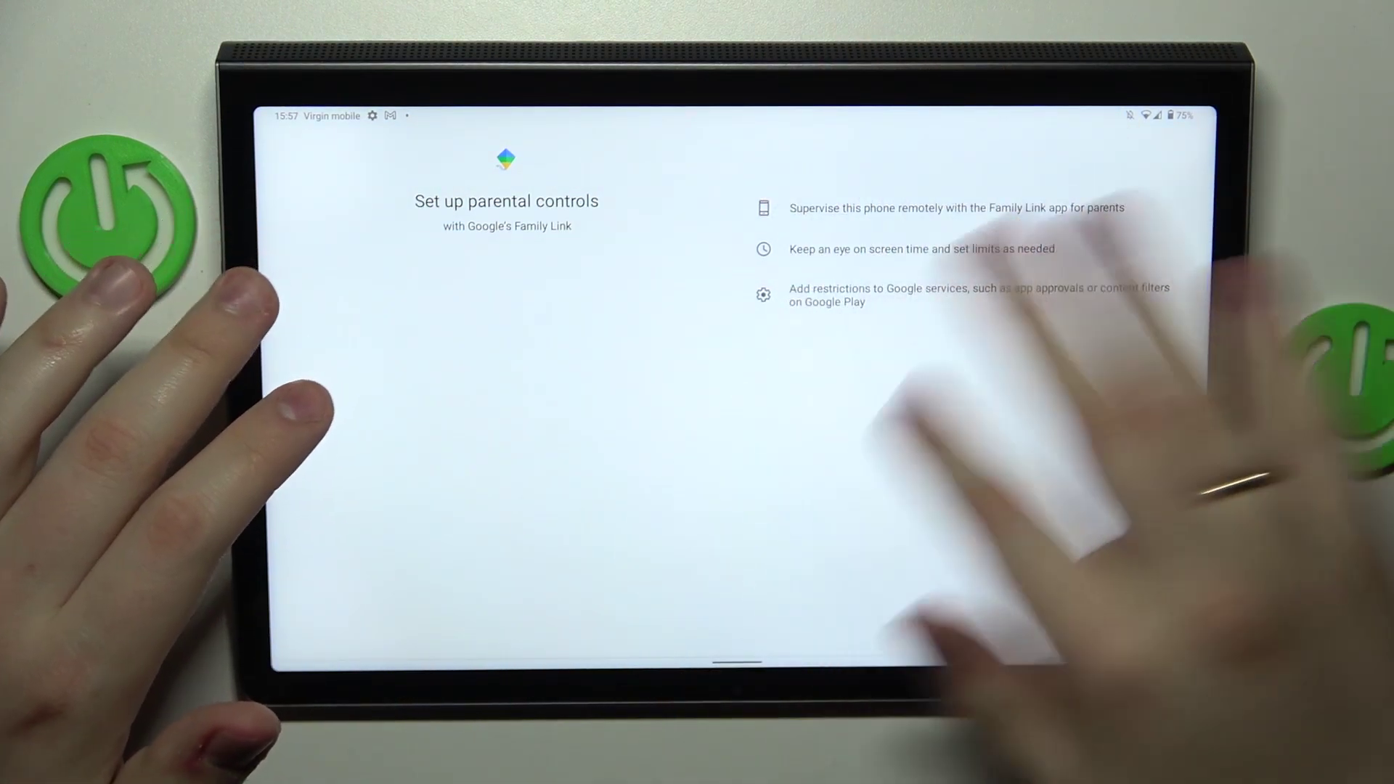
{"action": "left_click_drag", "start_coordinate": [981, 662], "coordinate": [980, 436]}
{"action": "left_click_drag", "start_coordinate": [980, 382], "coordinate": [1176, 381]}
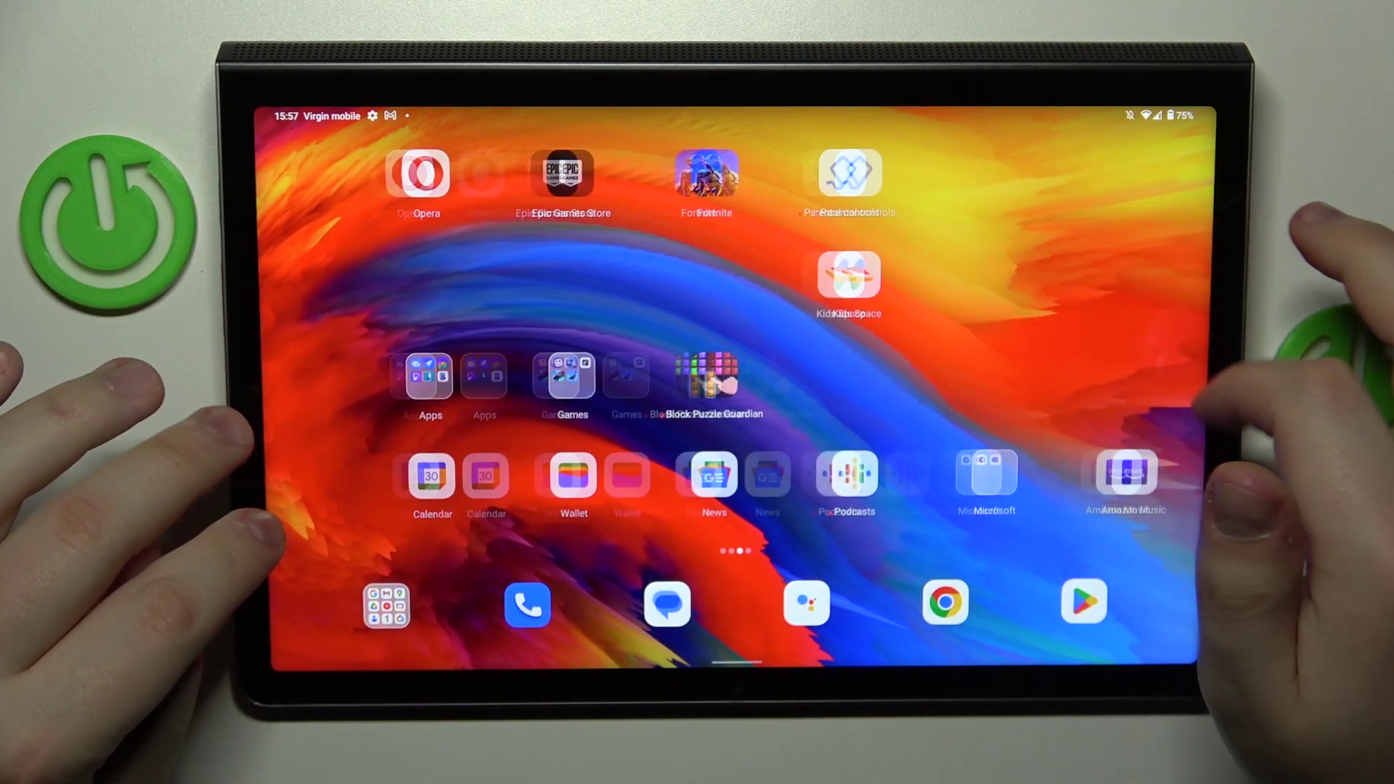
Sign in to Google Play as an adult with the deleted account's email and attempt recovery
{"action": "left_click", "coordinate": [1083, 603]}
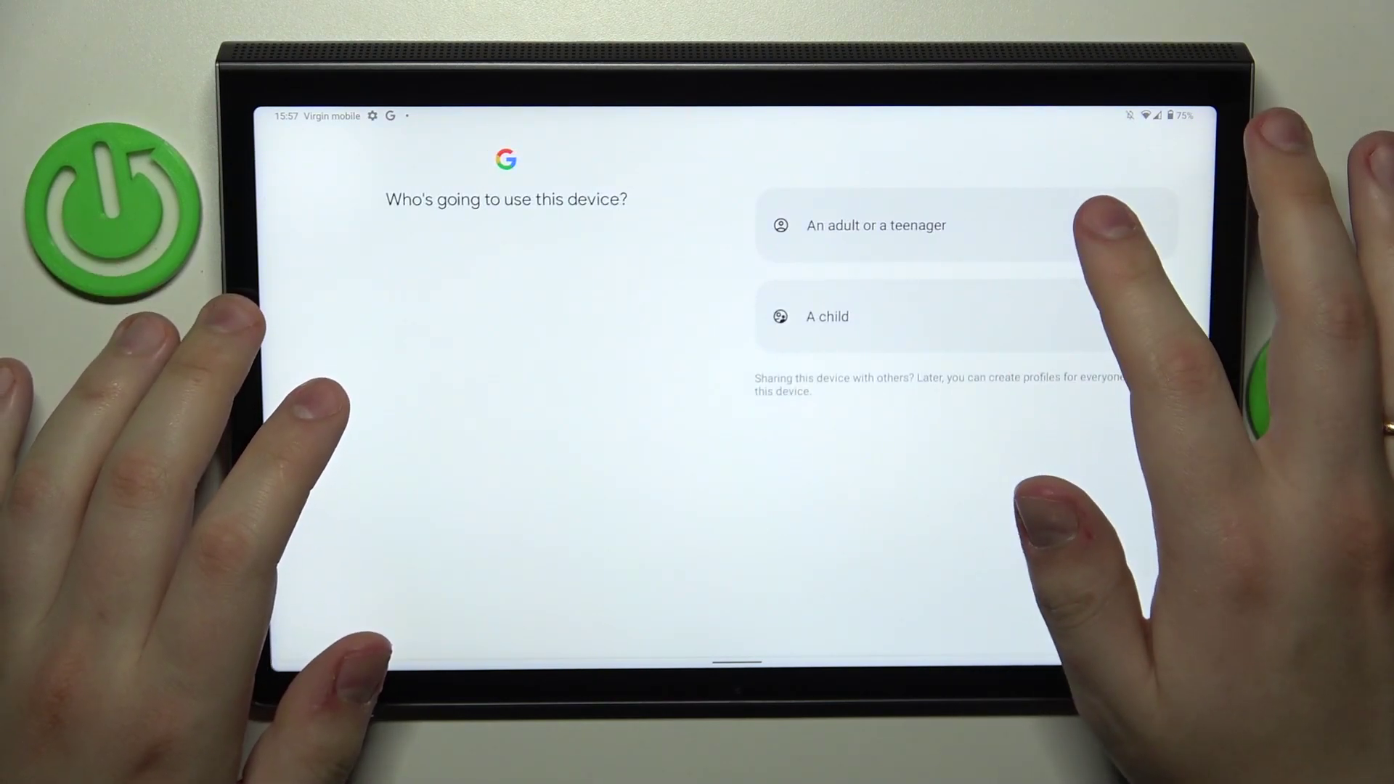
{"action": "left_click", "coordinate": [1078, 225]}
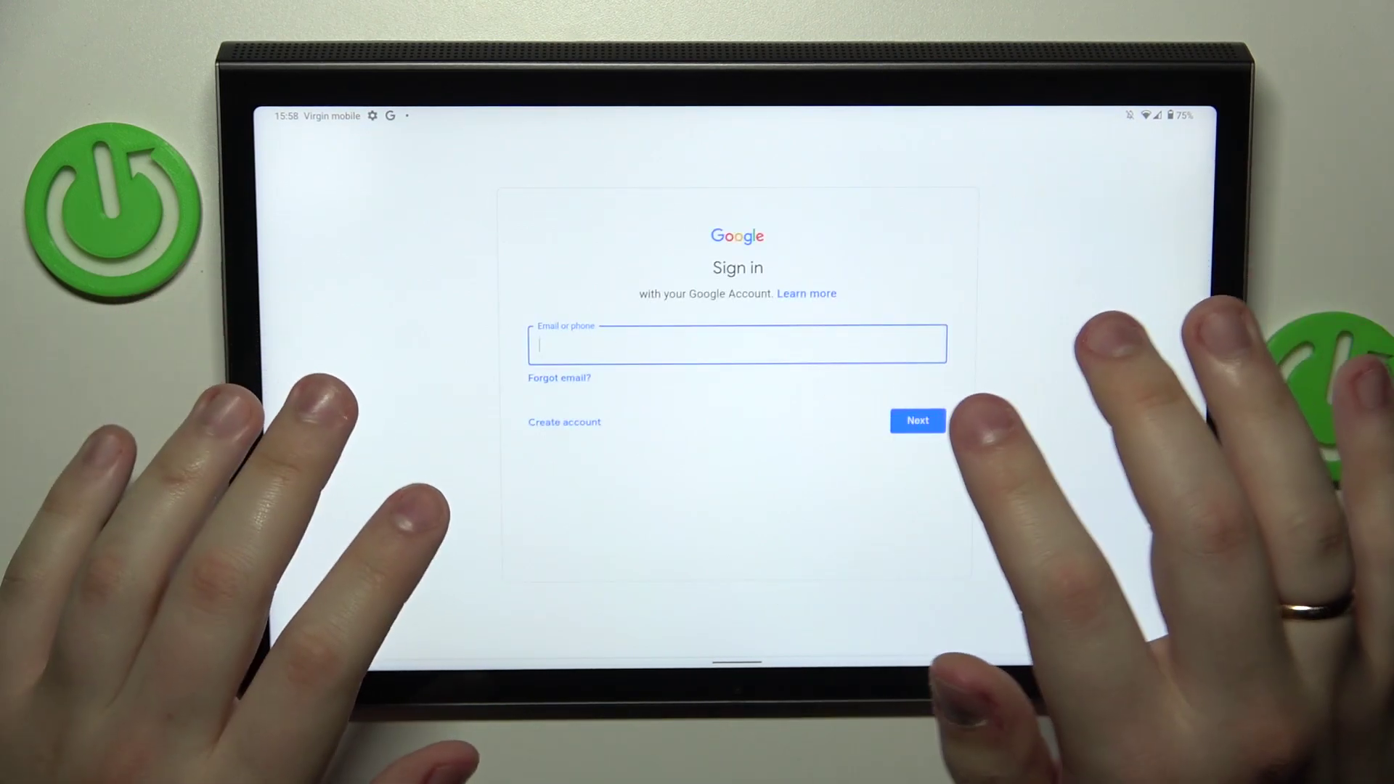
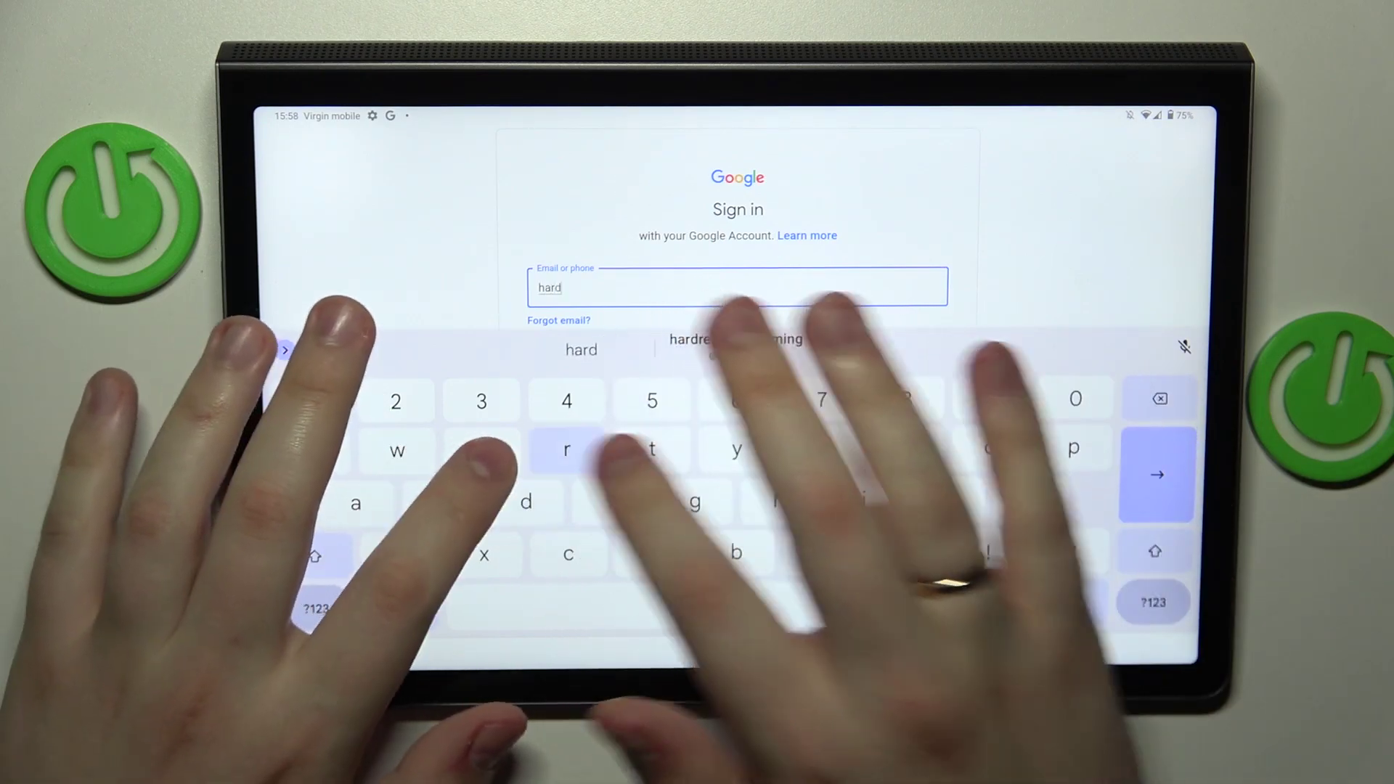
{"action": "key", "text": "Return"}
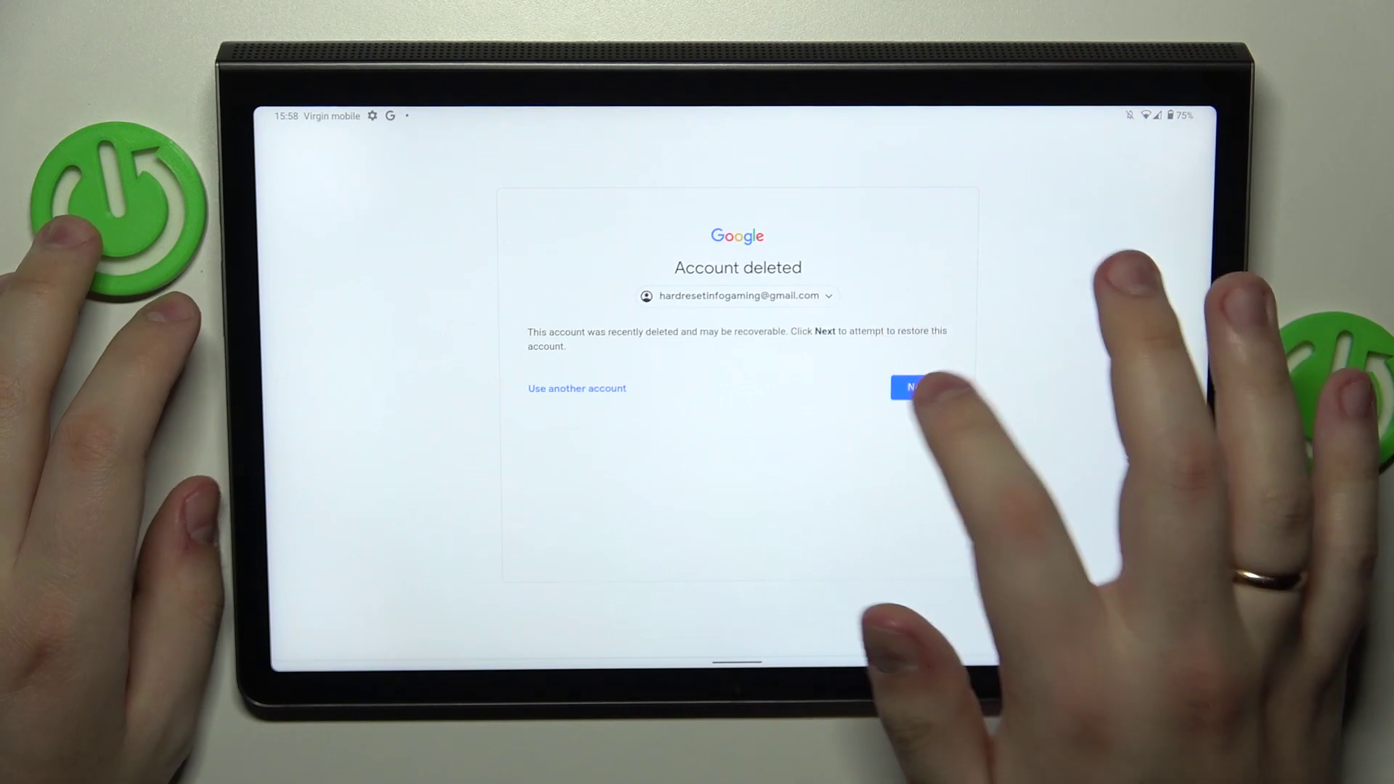
{"action": "left_click", "coordinate": [919, 386]}
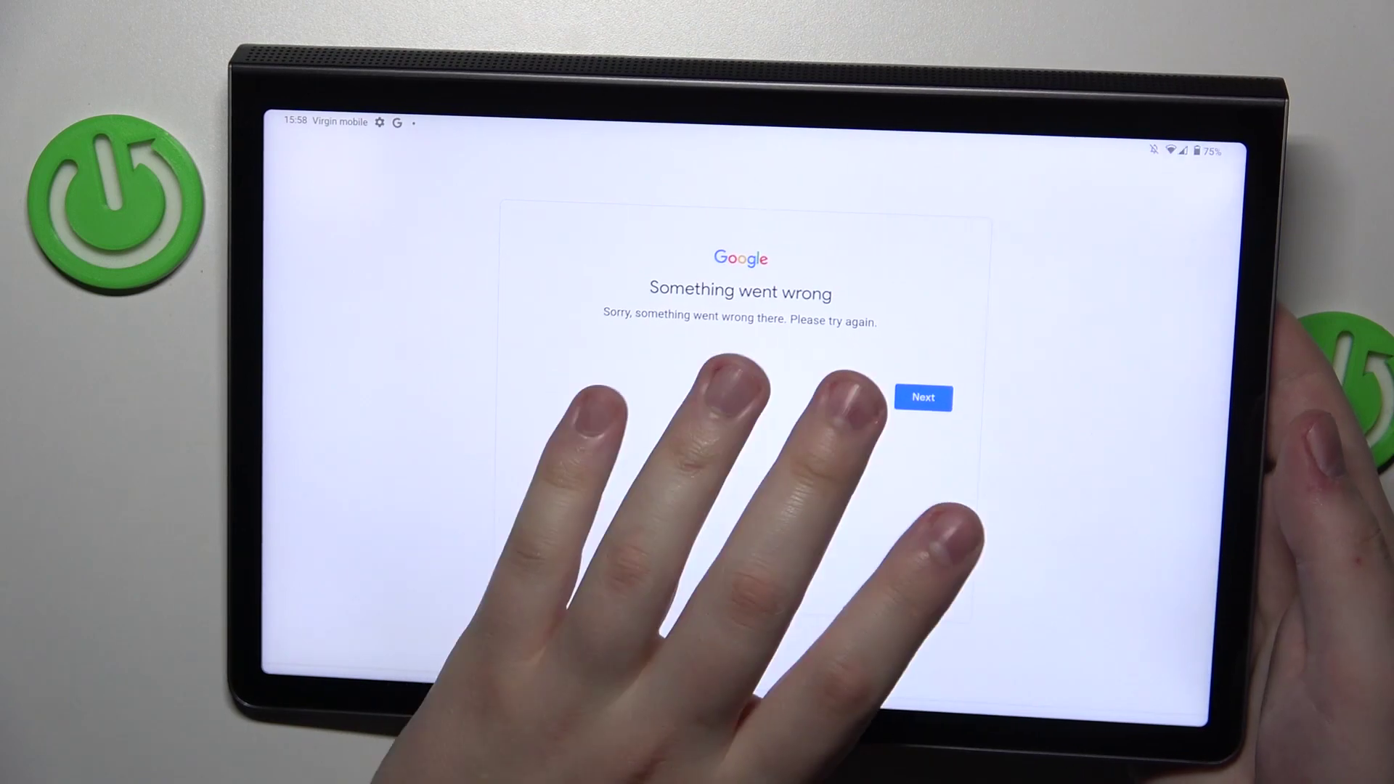
Retry after the error, filling the email from the suggestion to reach the terms page
{"action": "left_click", "coordinate": [924, 395]}
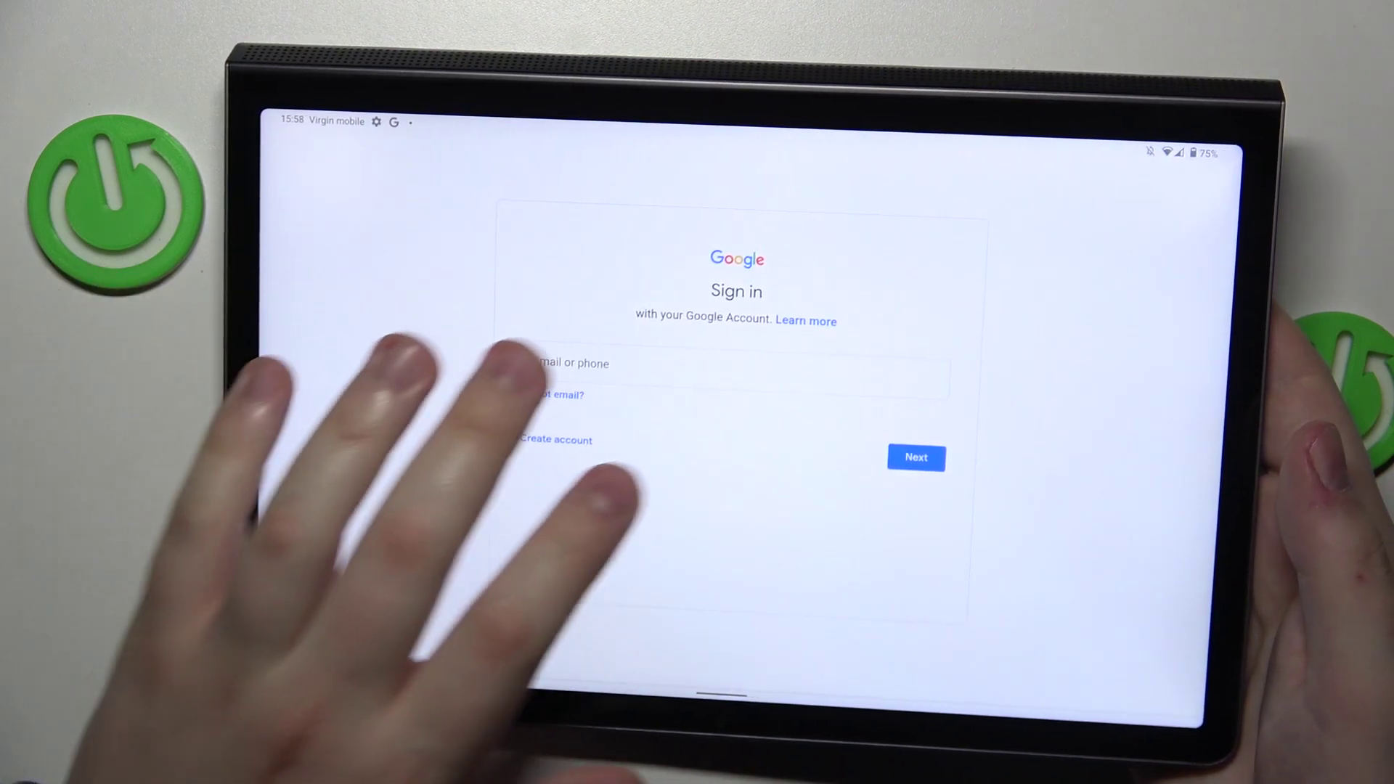
{"action": "left_click", "coordinate": [572, 364]}
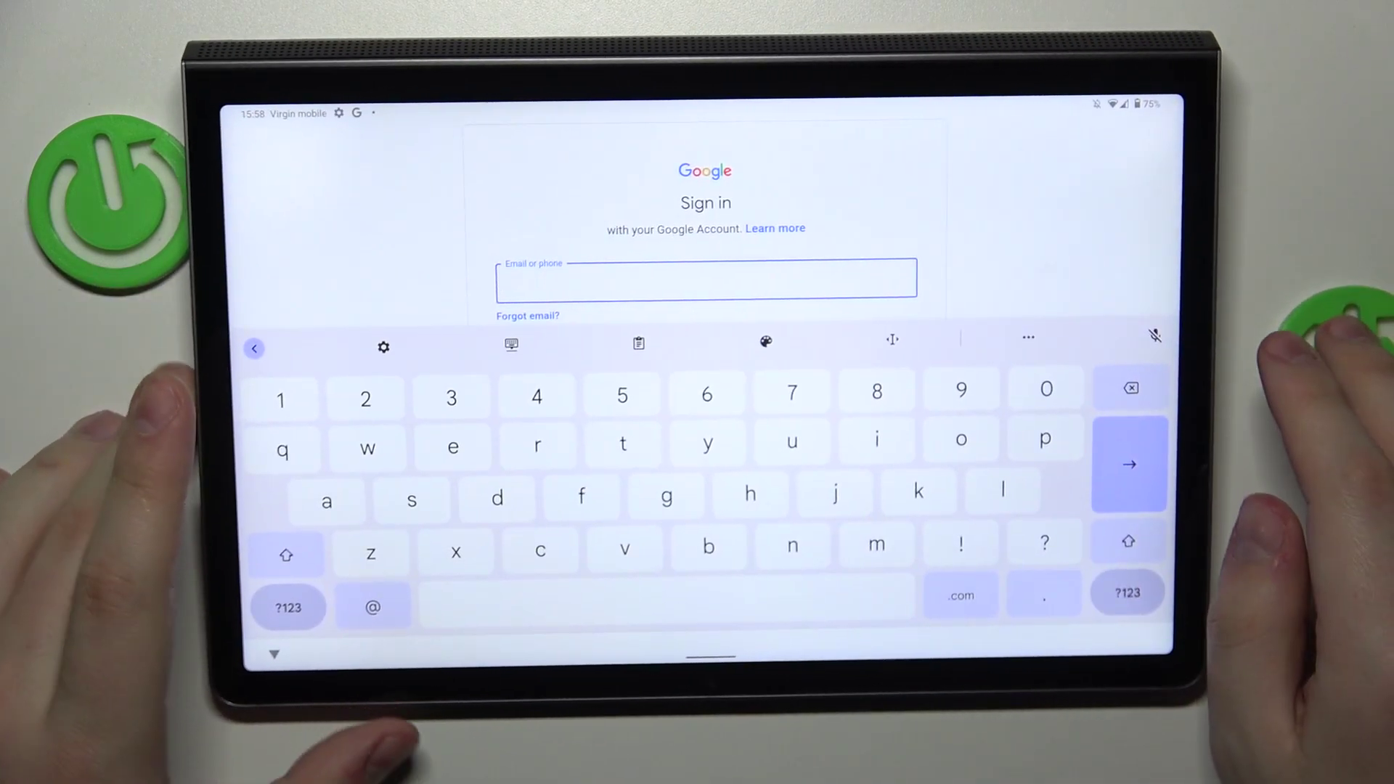
{"action": "type", "text": "ha"}
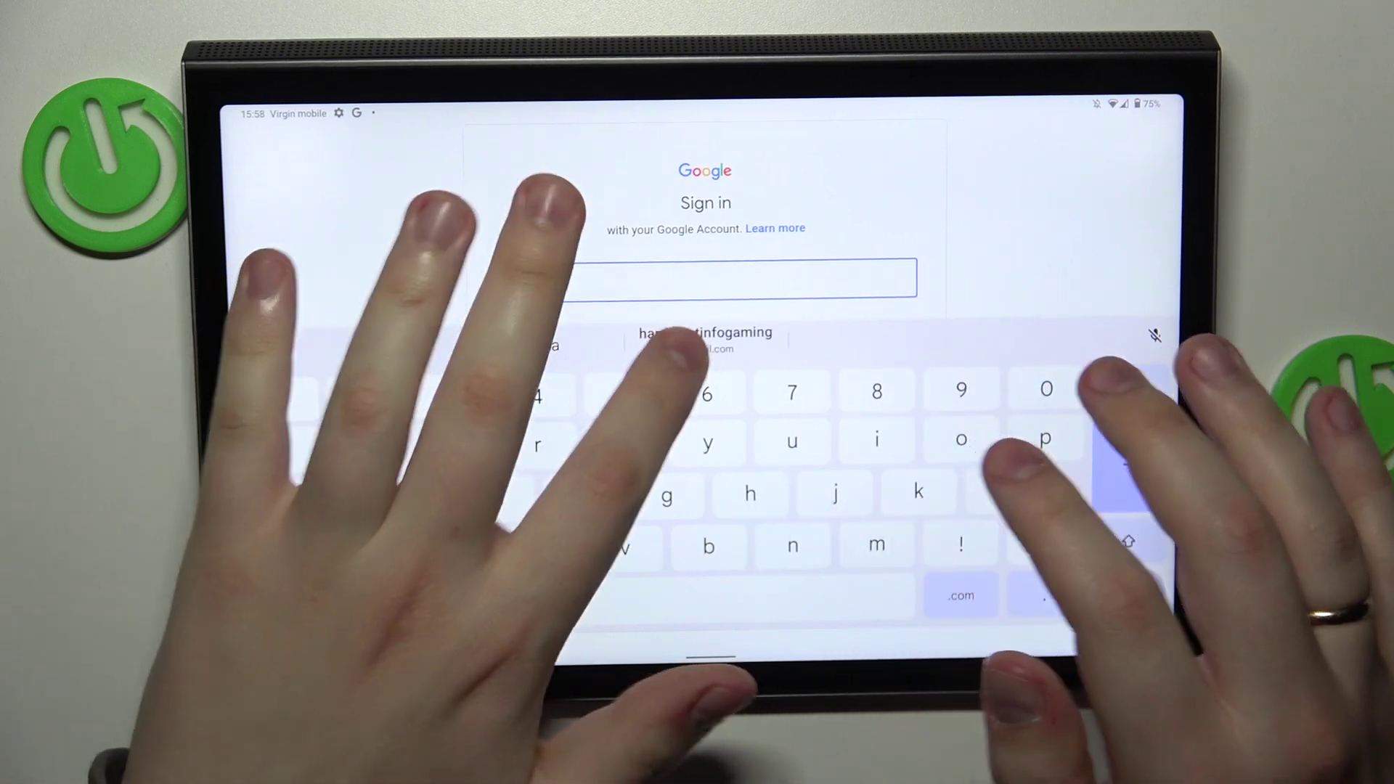
{"action": "left_click", "coordinate": [706, 338]}
{"action": "left_click", "coordinate": [1127, 452]}
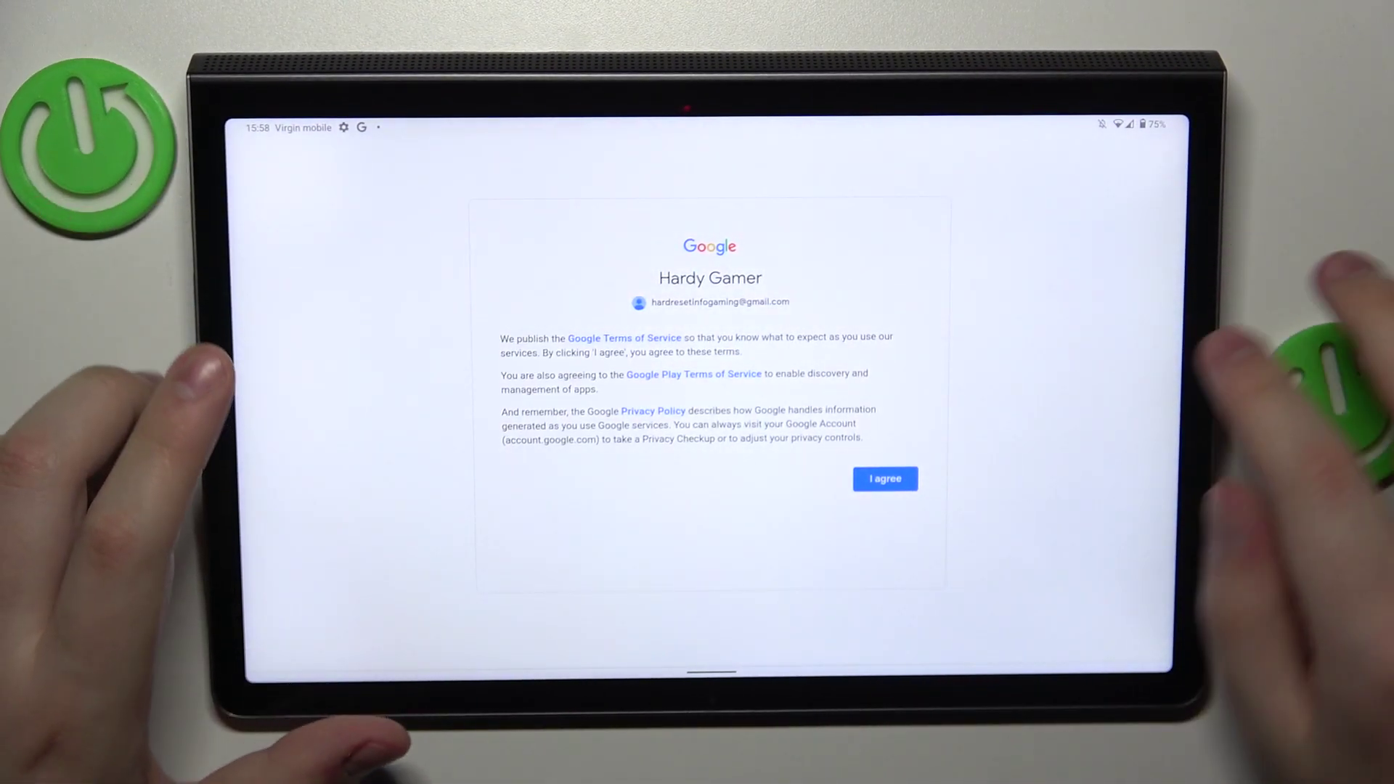
Agree to the Google terms and accept the Google services backup settings
{"action": "left_click", "coordinate": [884, 478]}
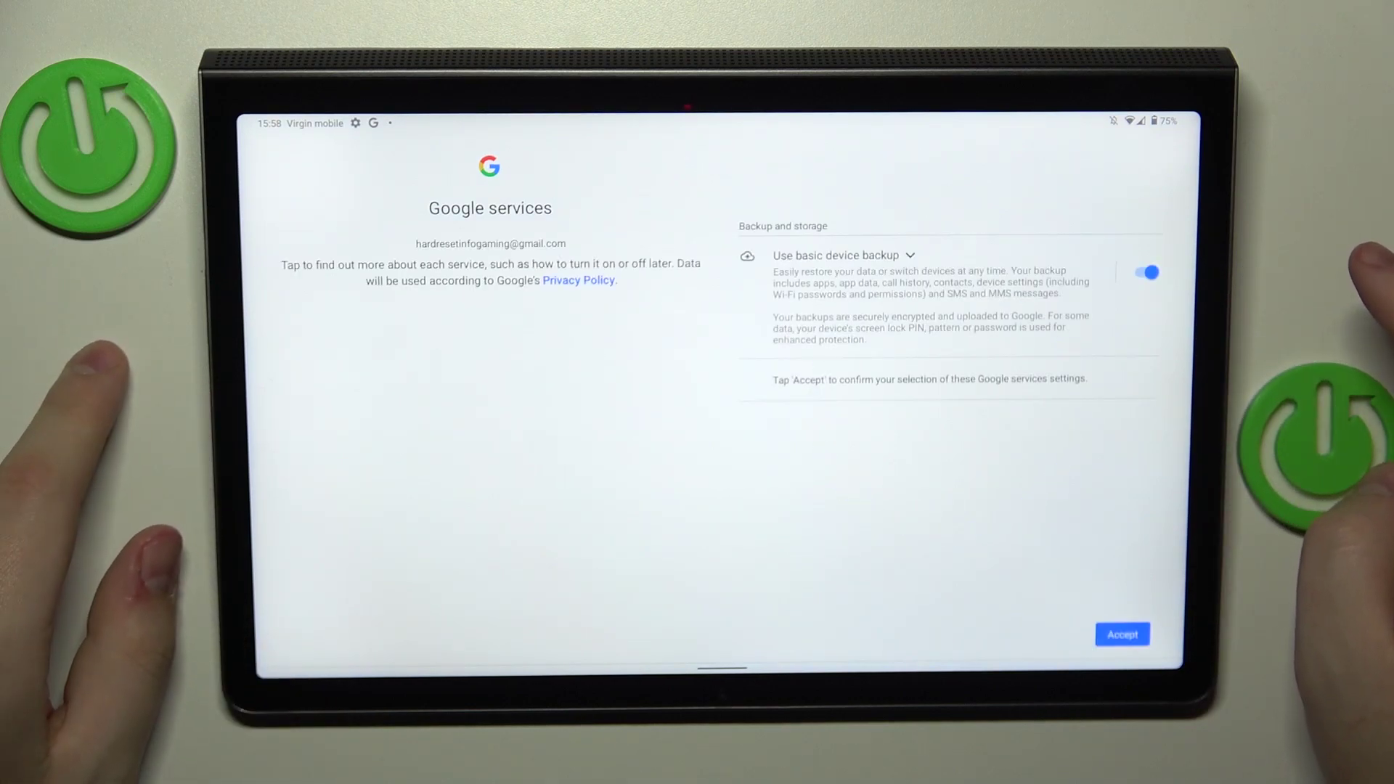
{"action": "left_click", "coordinate": [1122, 633]}
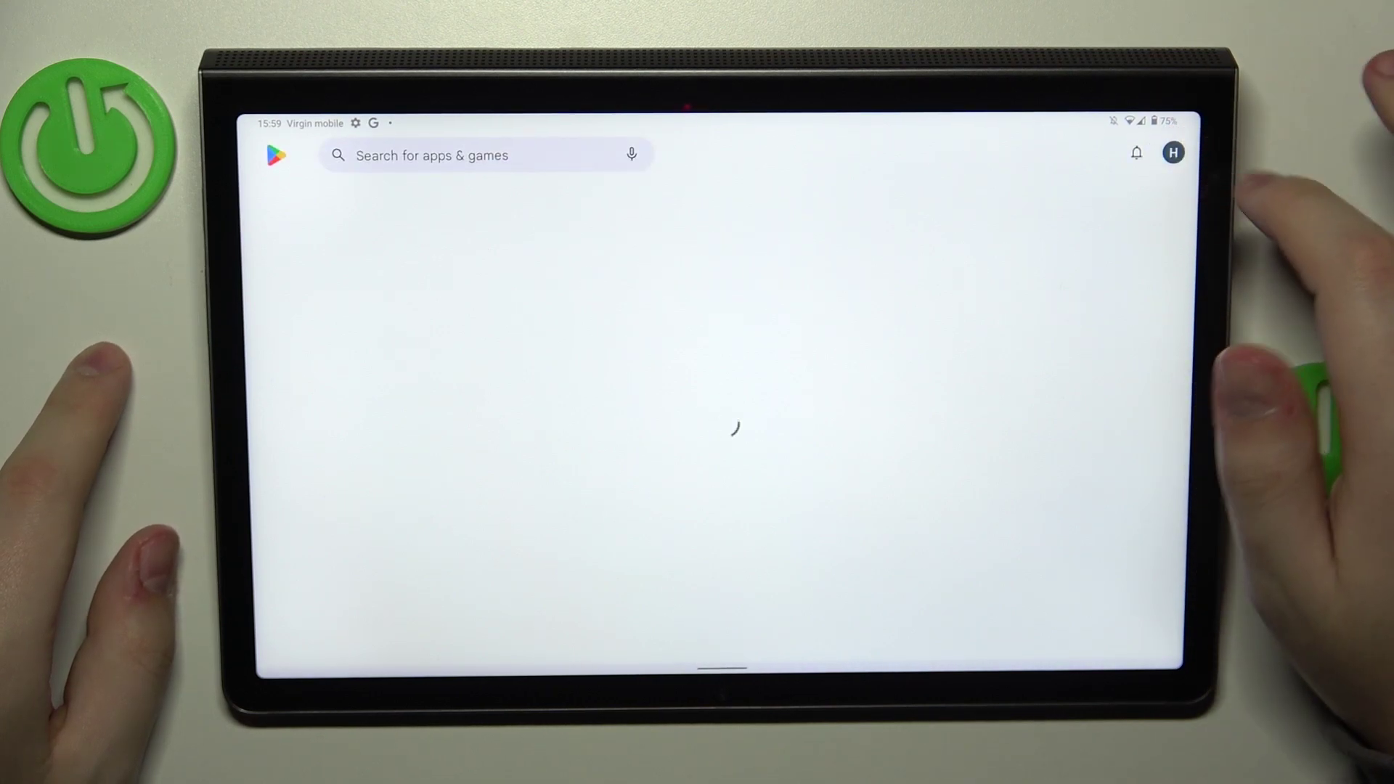
View the signed-in account, decline the browser offer, and go to the home screen
{"action": "left_click", "coordinate": [1174, 153]}
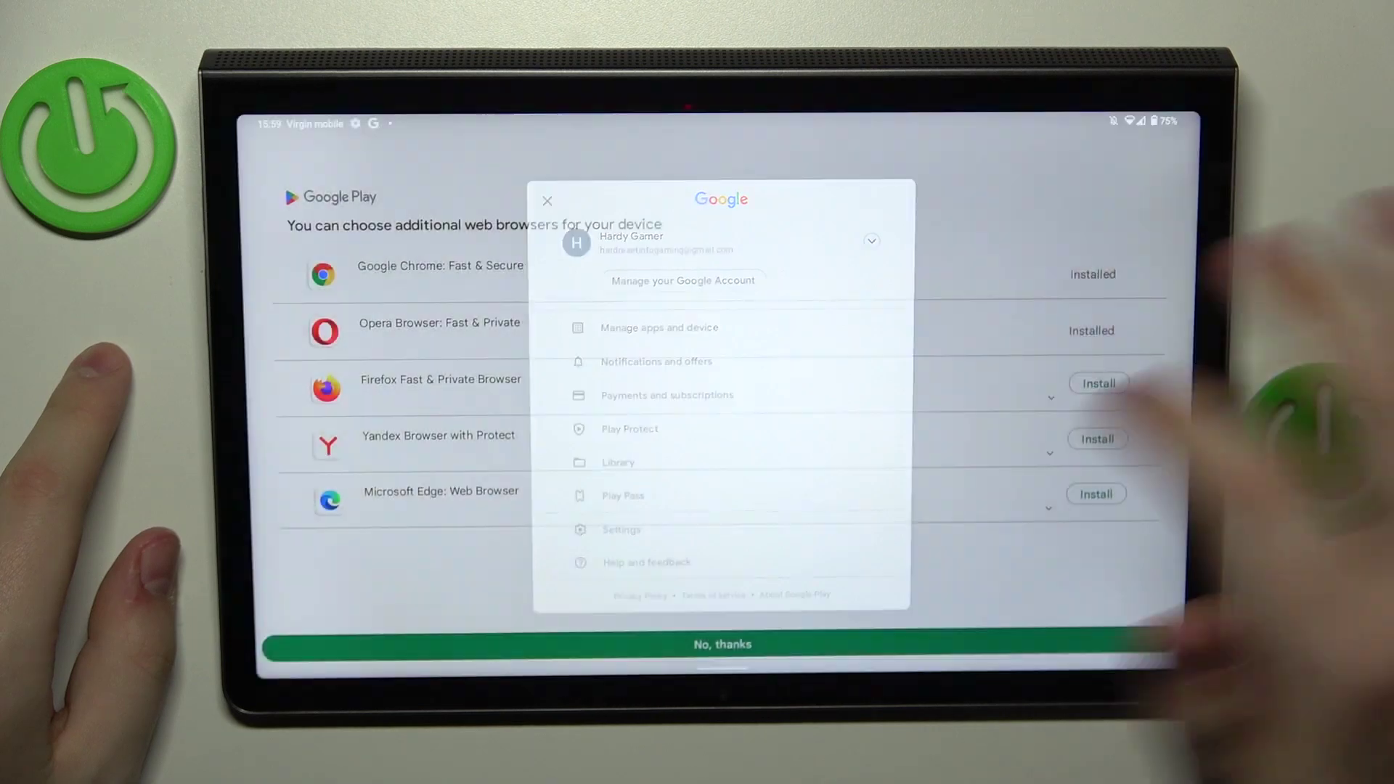
{"action": "left_click", "coordinate": [722, 643]}
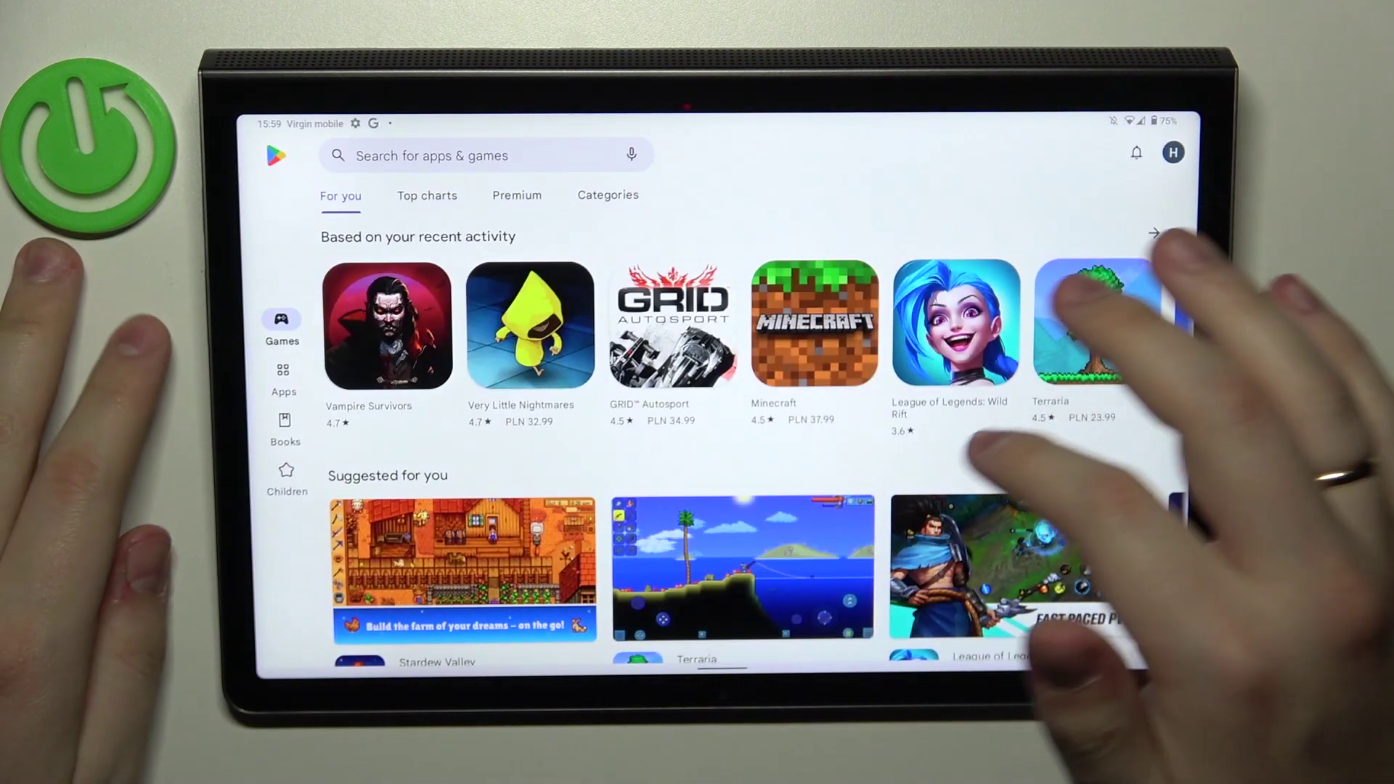
{"action": "scroll", "coordinate": [740, 458], "scroll_direction": "down", "scroll_amount": 3}
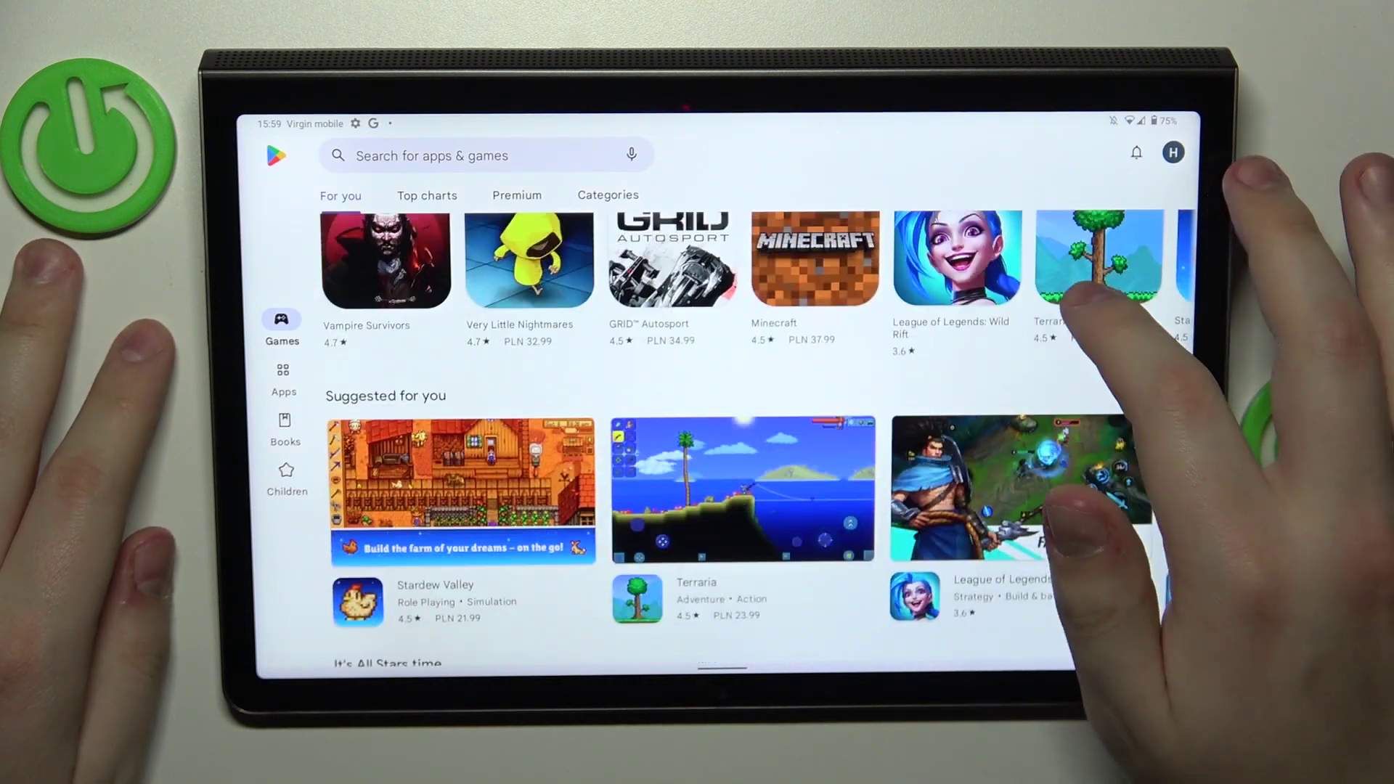
{"action": "key", "text": "super"}
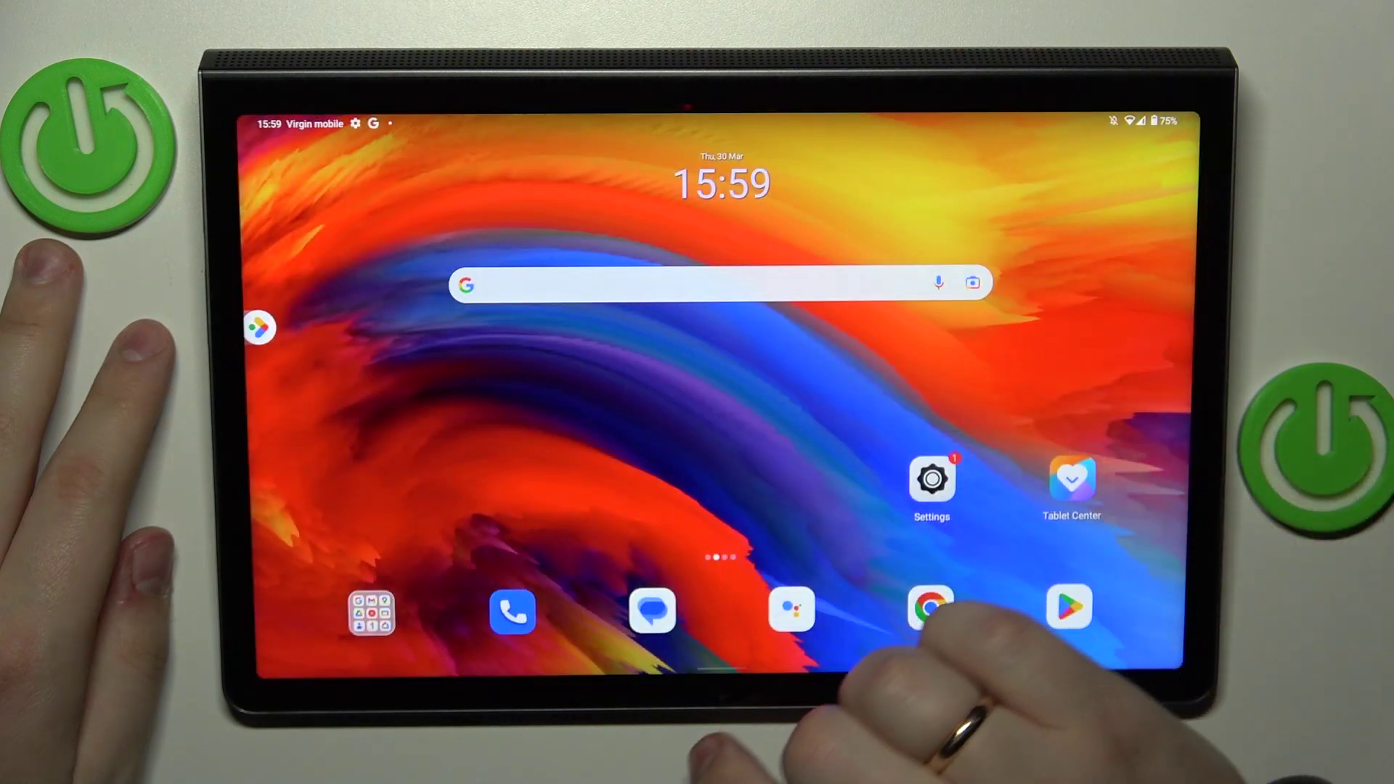